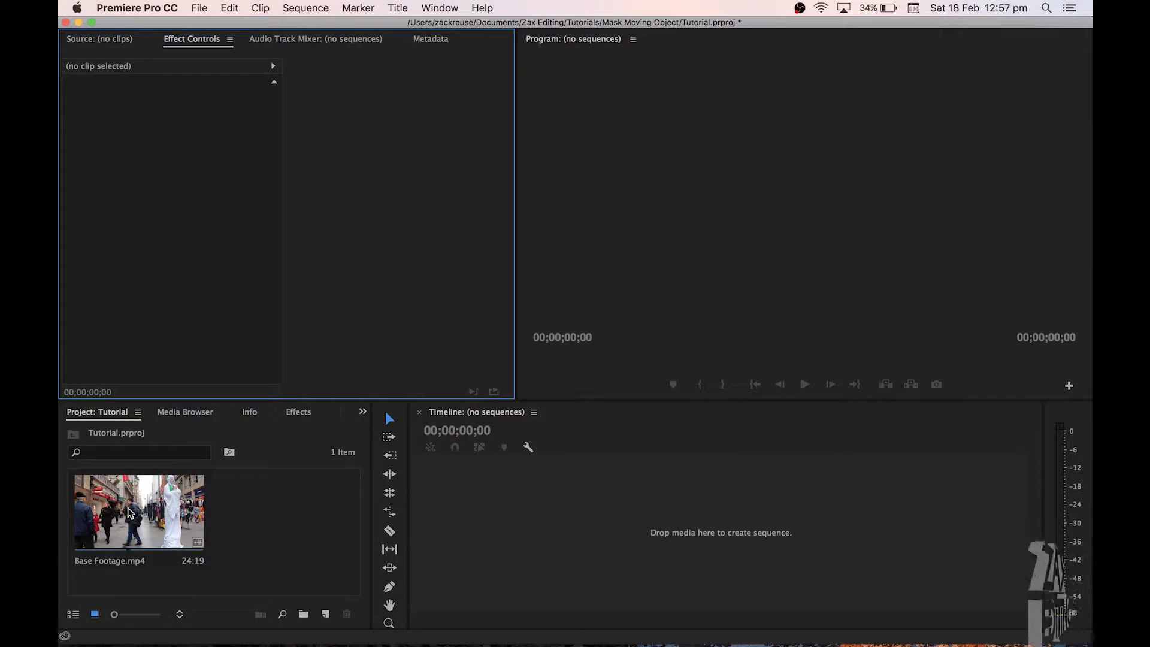
- Create a sequence from Base Footage.mp4 and move the playhead to 00:00:12:29
left_click_drag(127, 516, 535, 515)
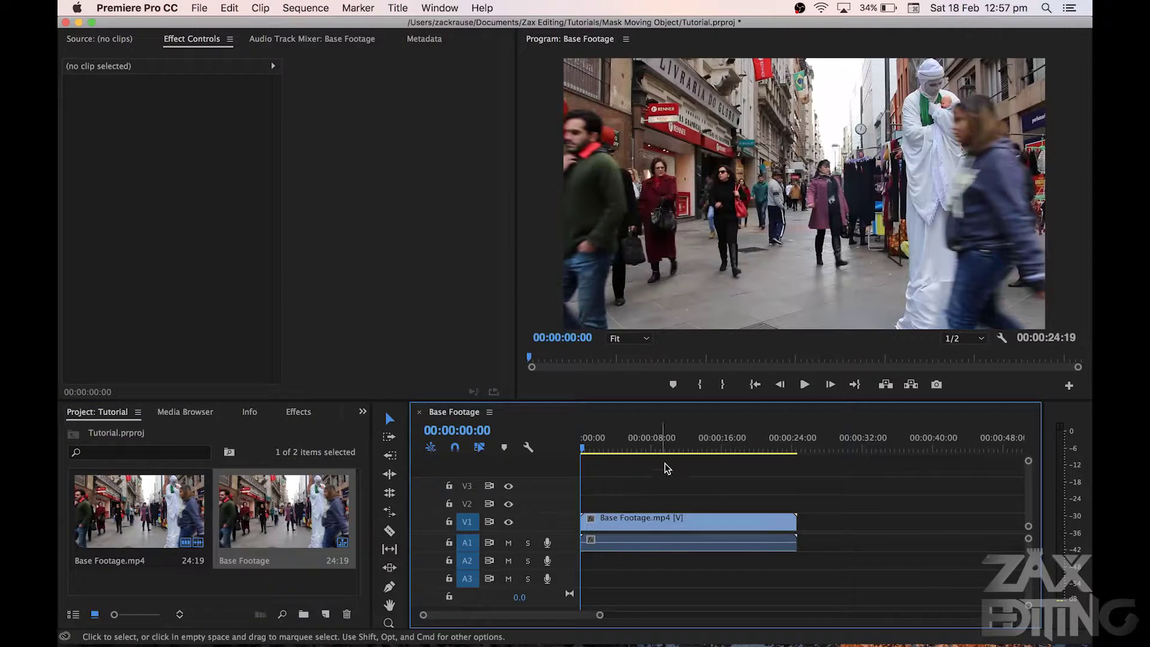
left_click_drag(732, 448, 696, 453)
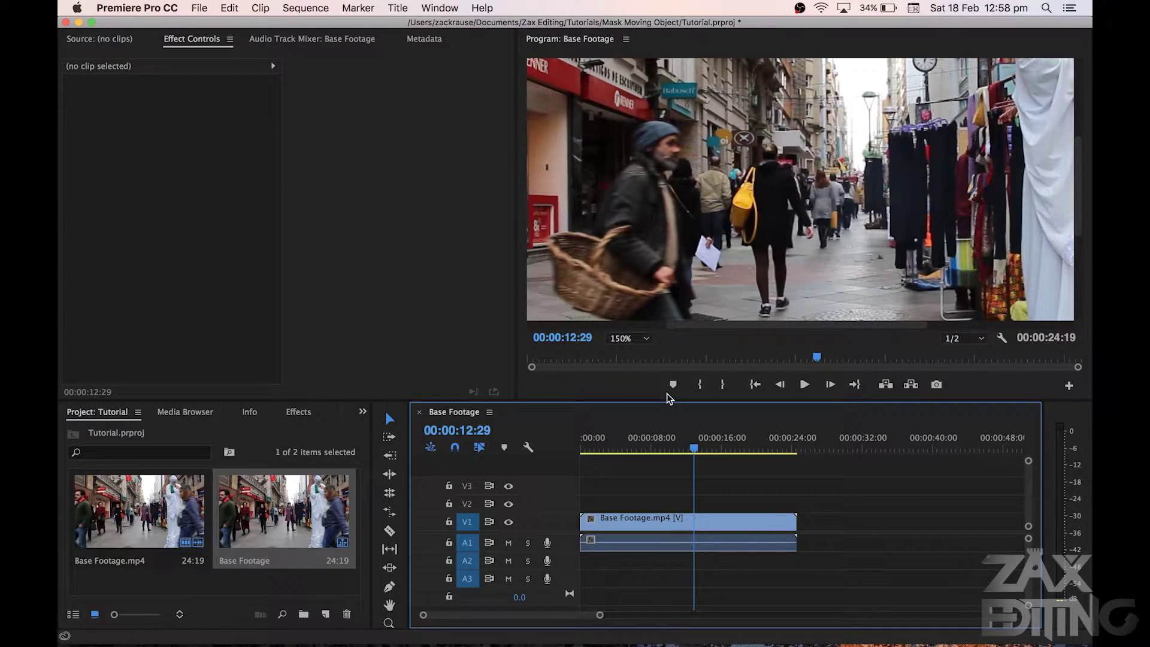
- Search the effects for "mosaic" and apply the Mosaic video effect to the Base Footage clip on V1
left_click(439, 8)
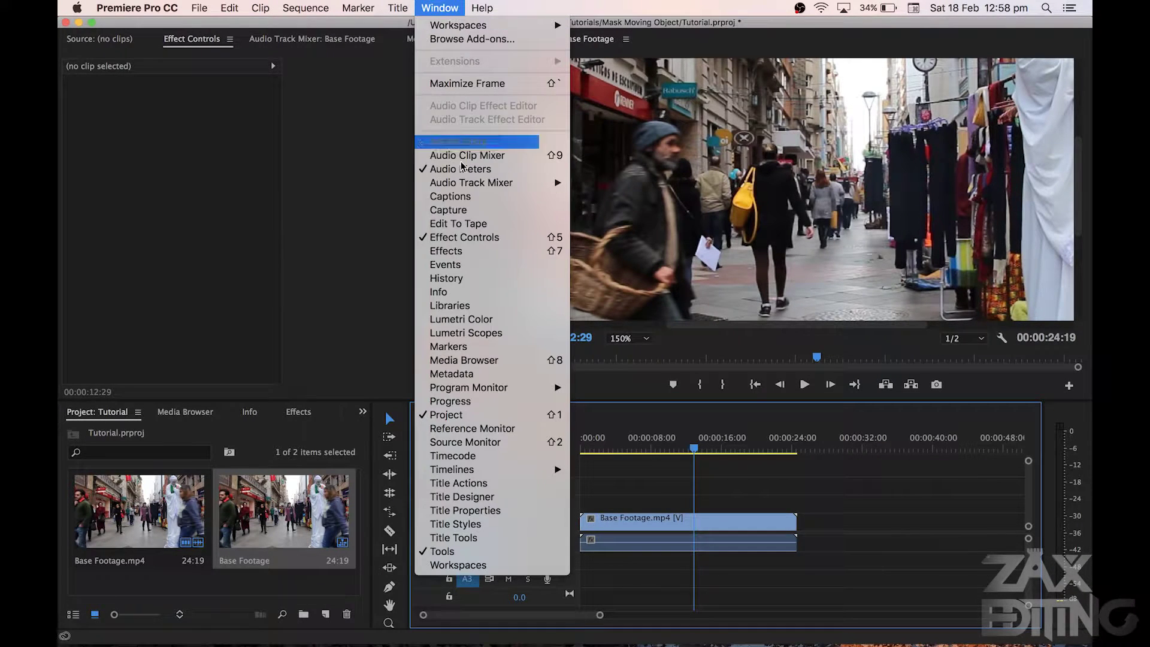
left_click(480, 251)
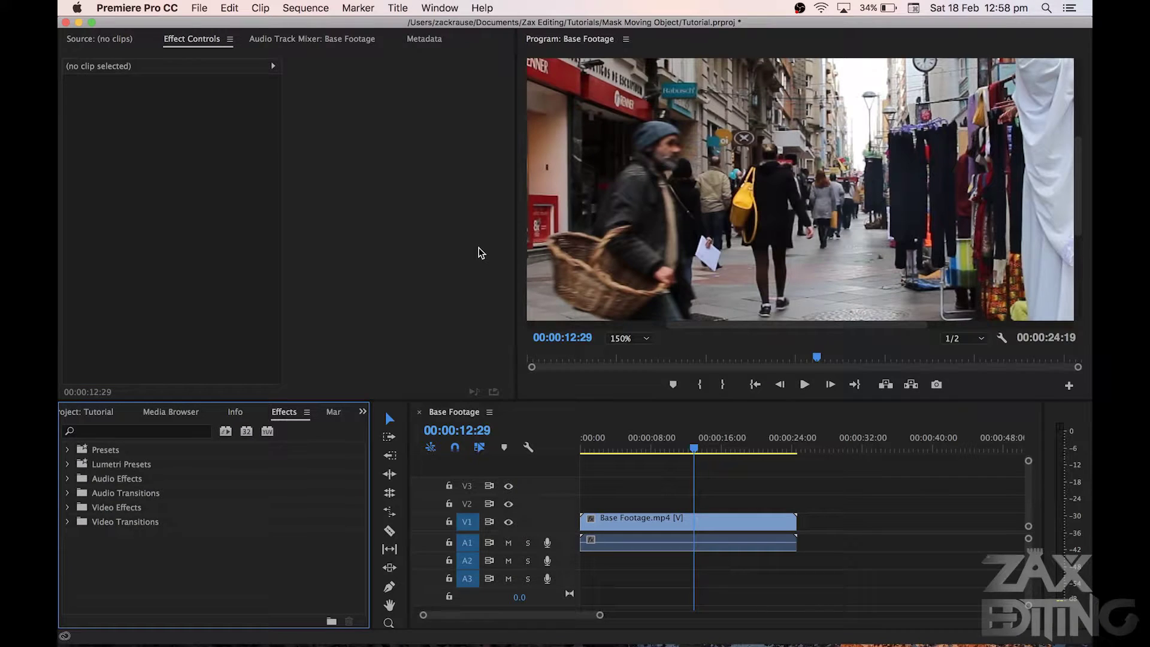
left_click(149, 429)
type("mosaic")
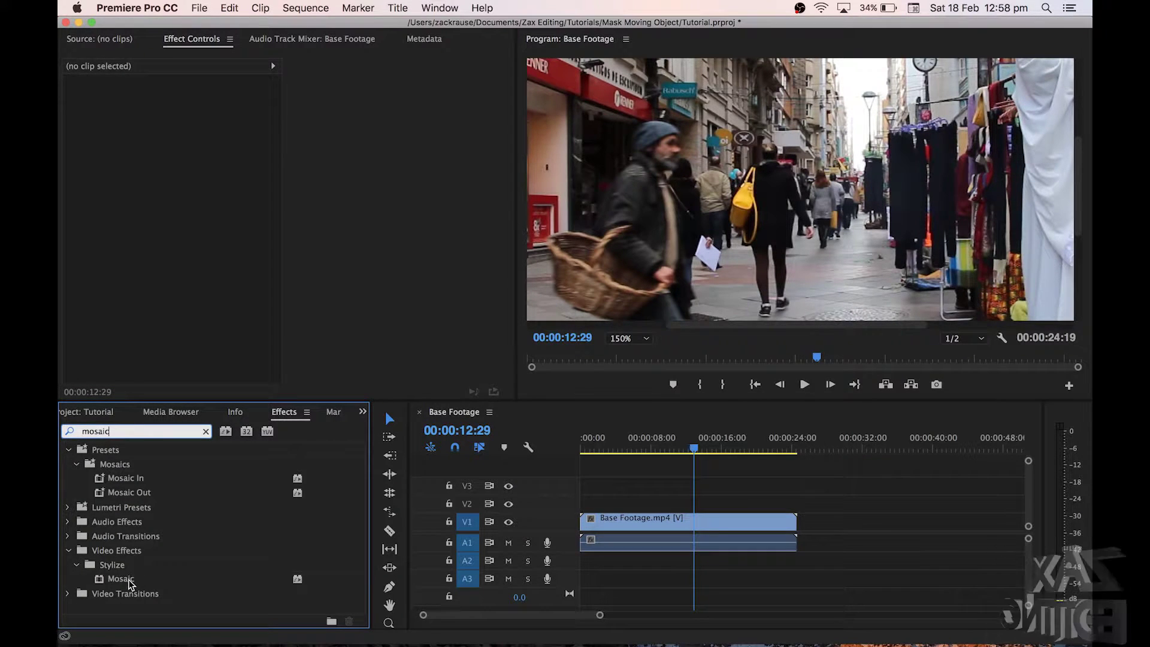
left_click_drag(121, 579, 644, 529)
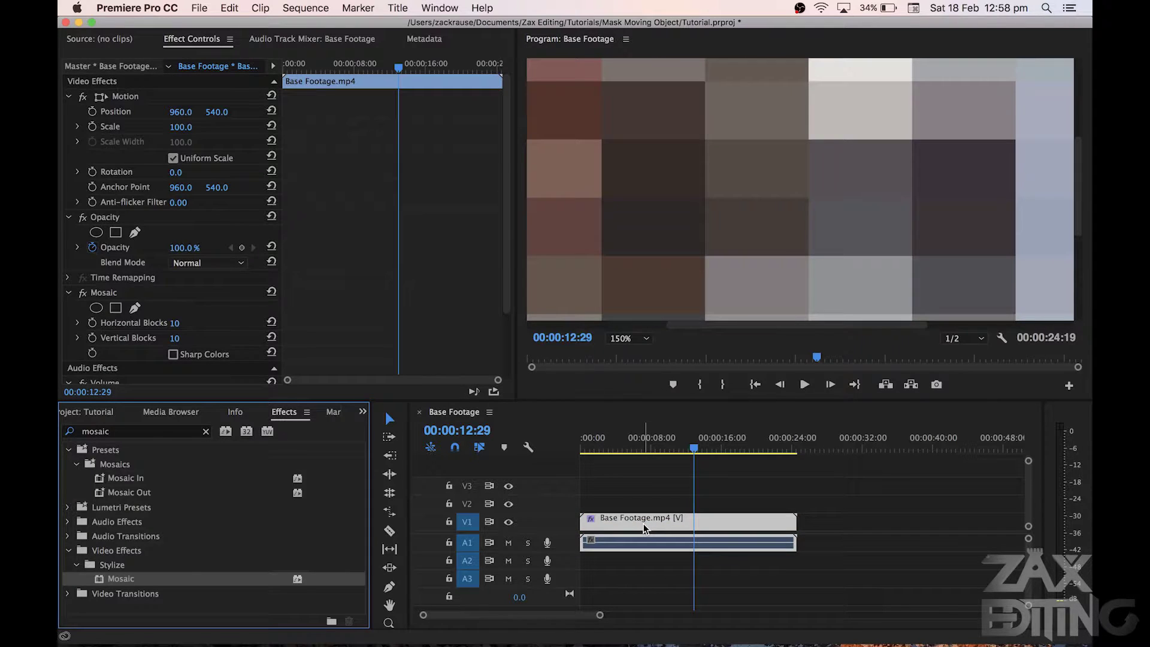
left_click(629, 339)
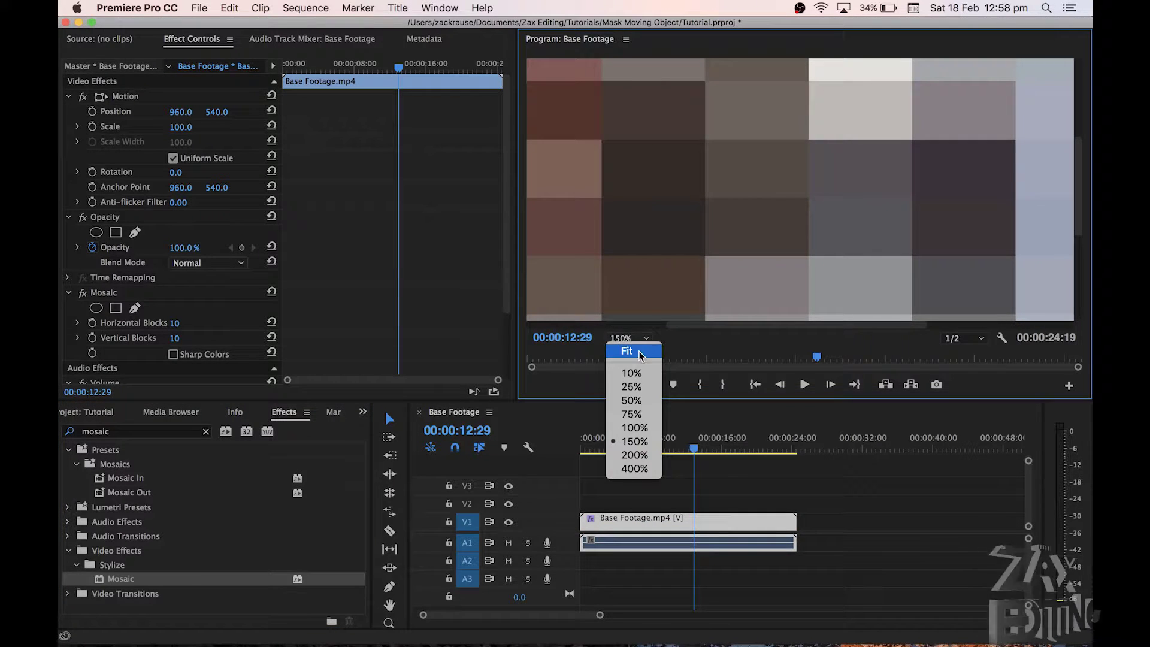
left_click(640, 352)
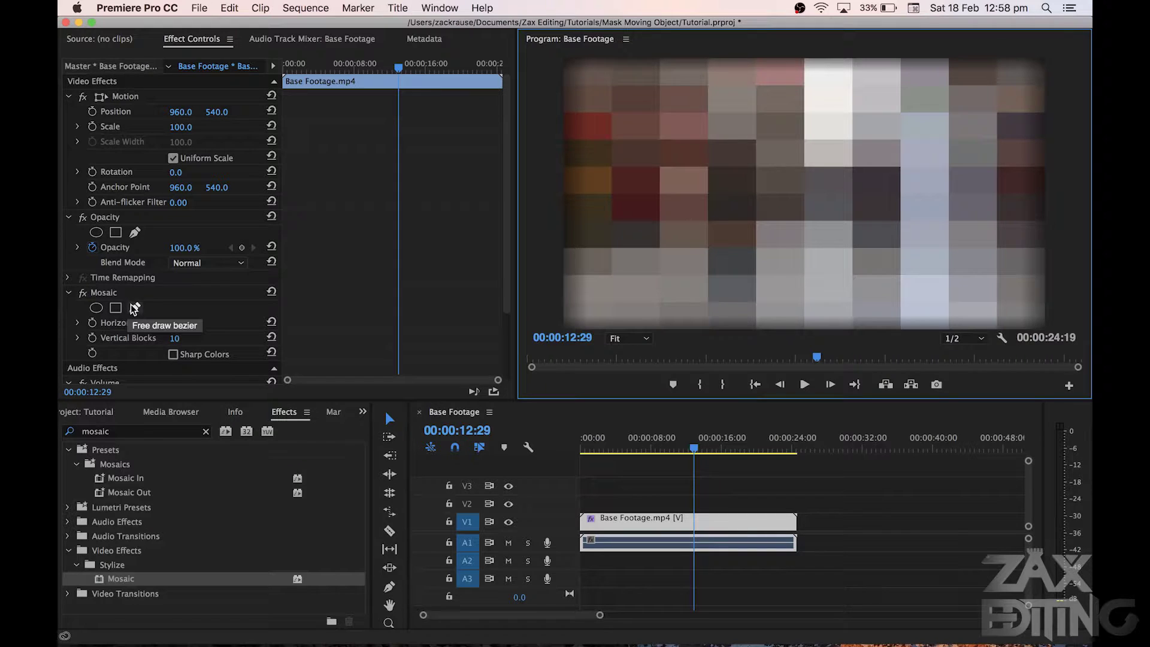
- Try out a four-point free-form mask on the Mosaic effect and delete it
left_click(116, 308)
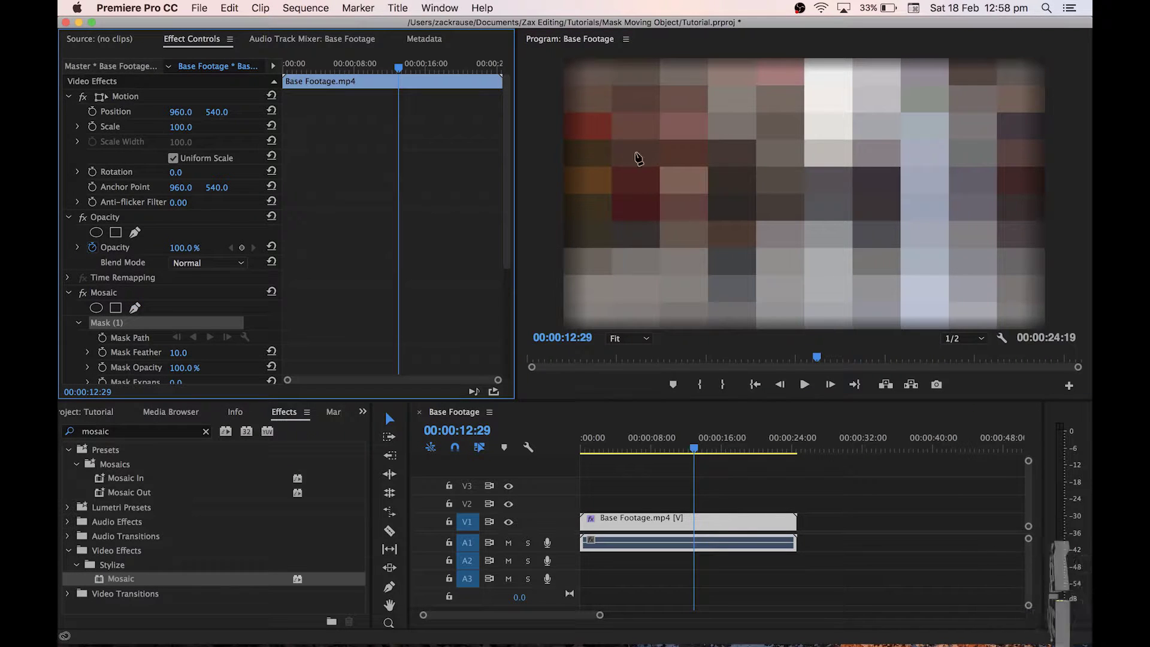
left_click(657, 140)
left_click_drag(628, 227, 661, 252)
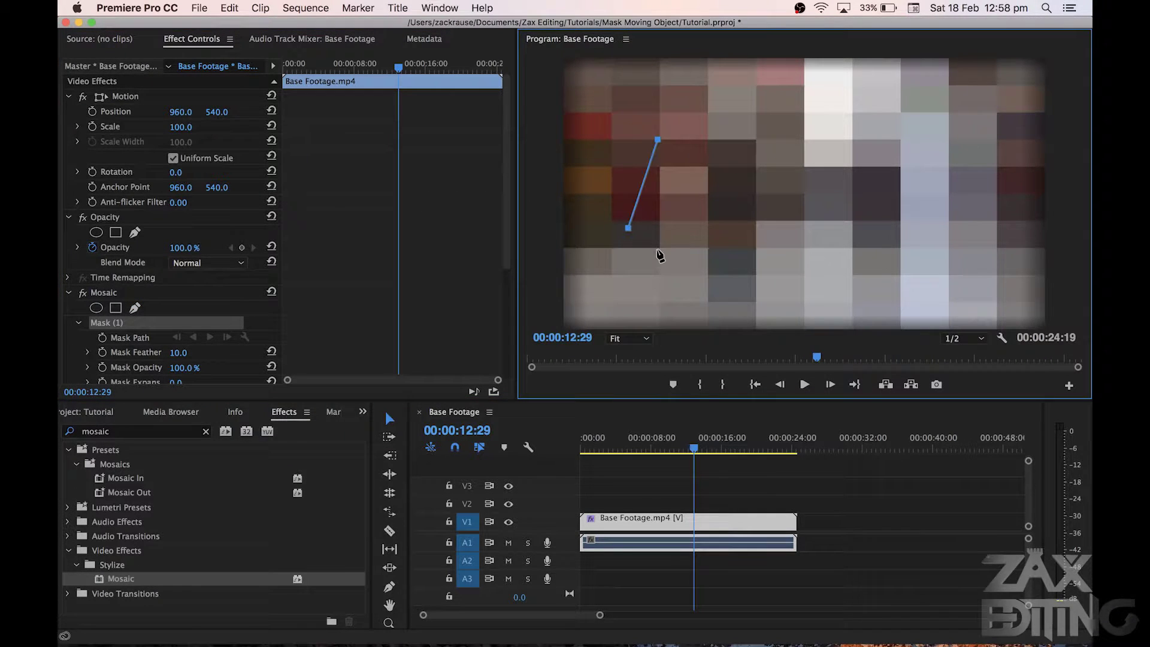
left_click(794, 239)
left_click(778, 117)
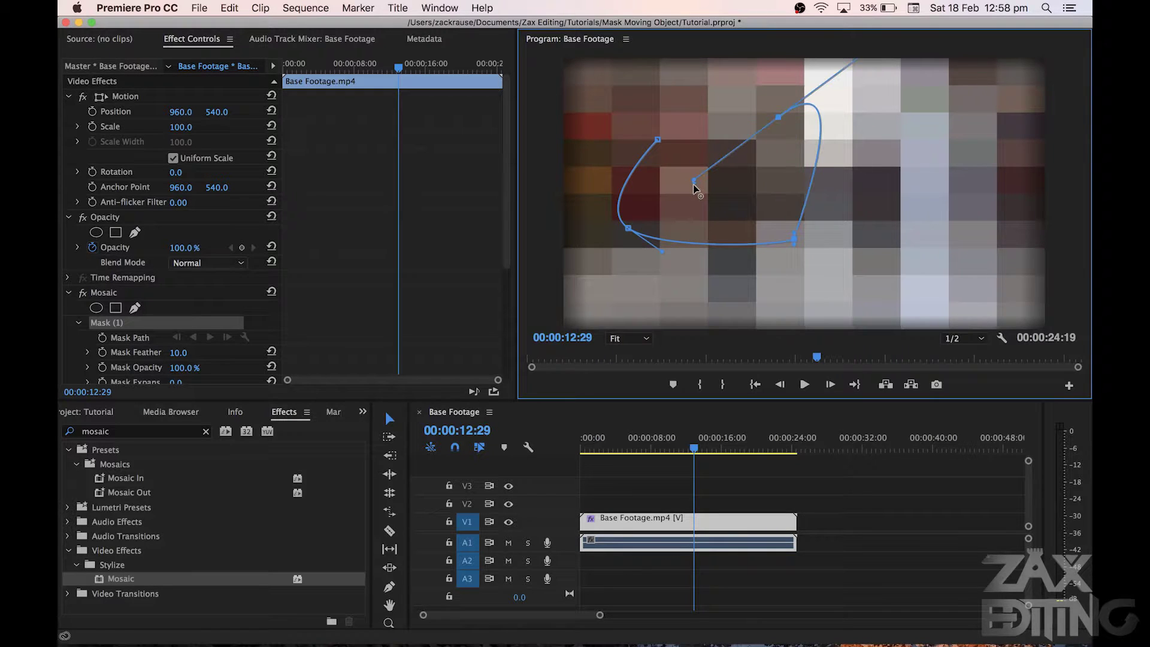
left_click(657, 141)
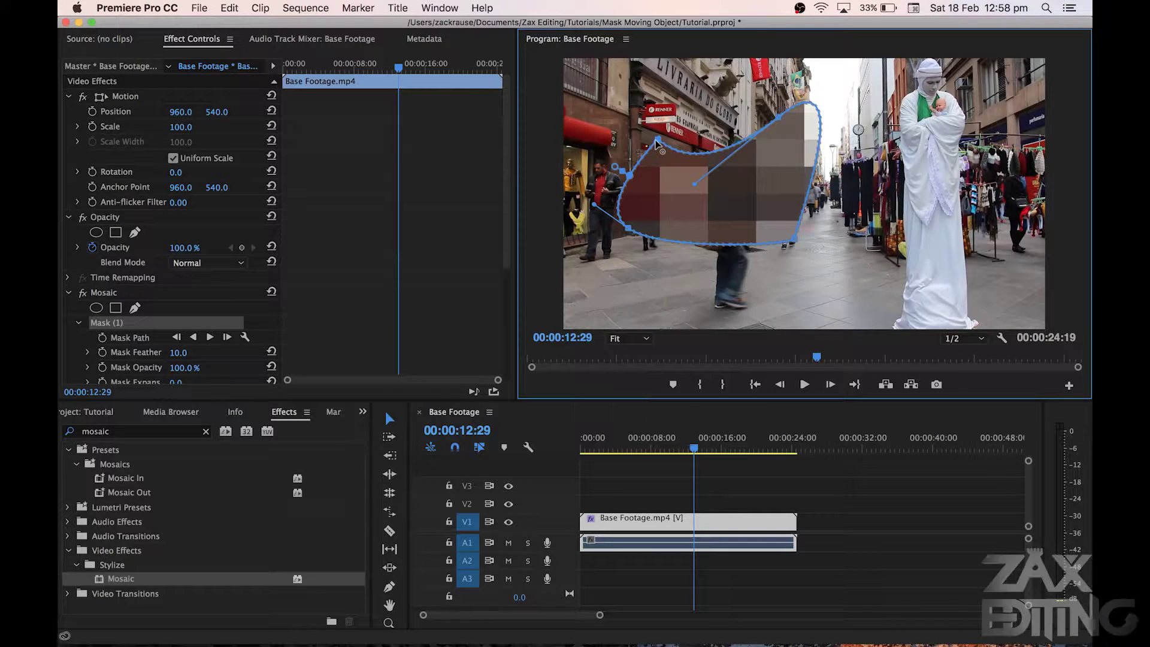
left_click(657, 144)
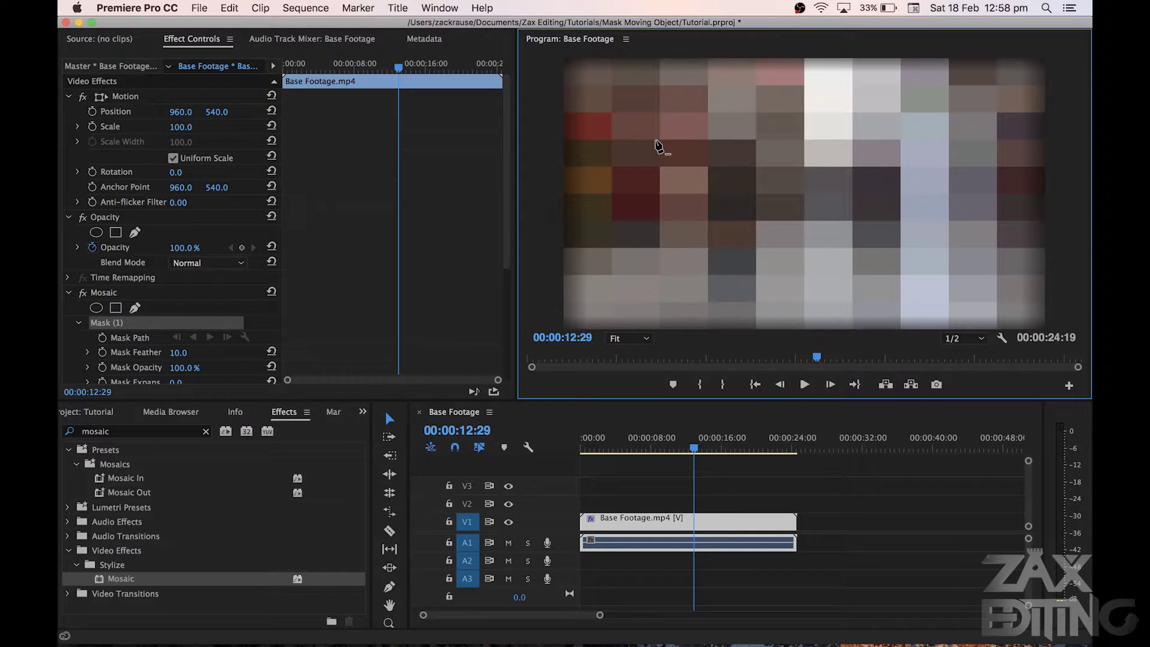
left_click(102, 324)
key("Delete")
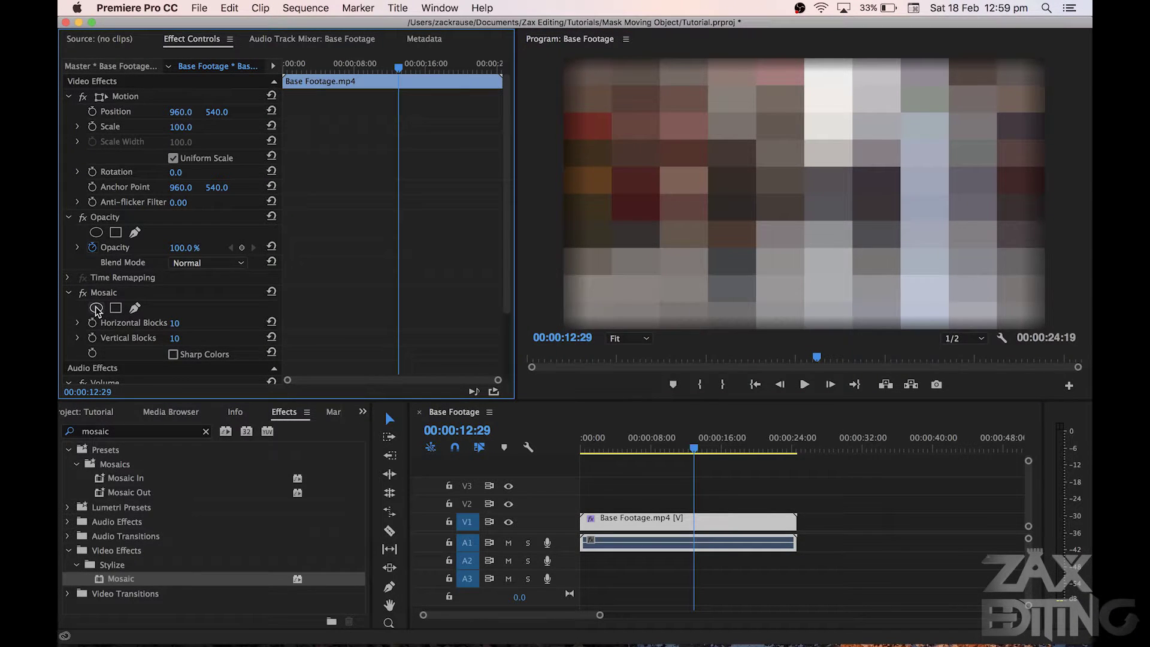
- Add an ellipse mask to the Mosaic effect and fit it over the head of the man with the basket
left_click(96, 307)
left_click_drag(813, 130, 808, 211)
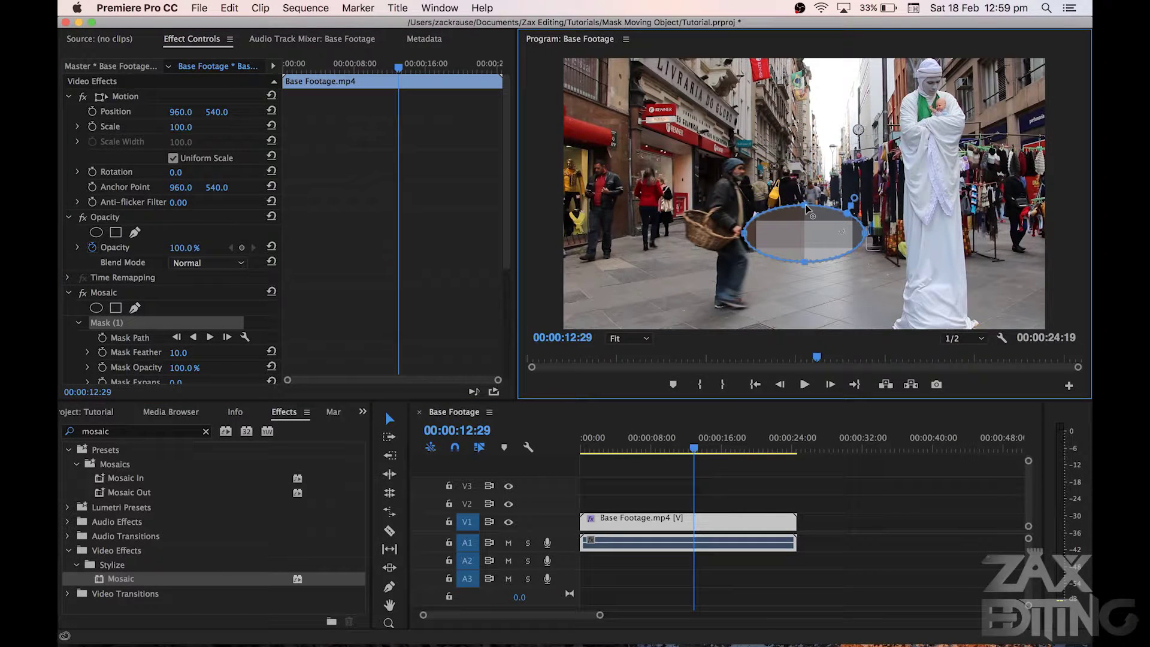
left_click_drag(867, 240, 741, 143)
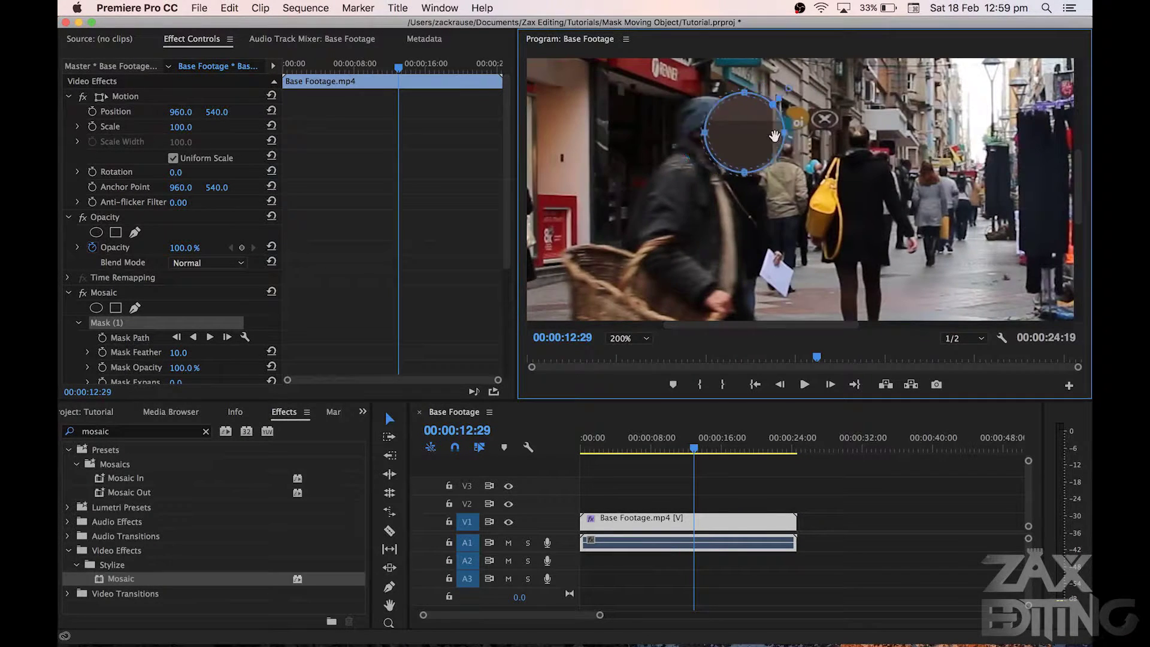
left_click_drag(697, 129, 681, 129)
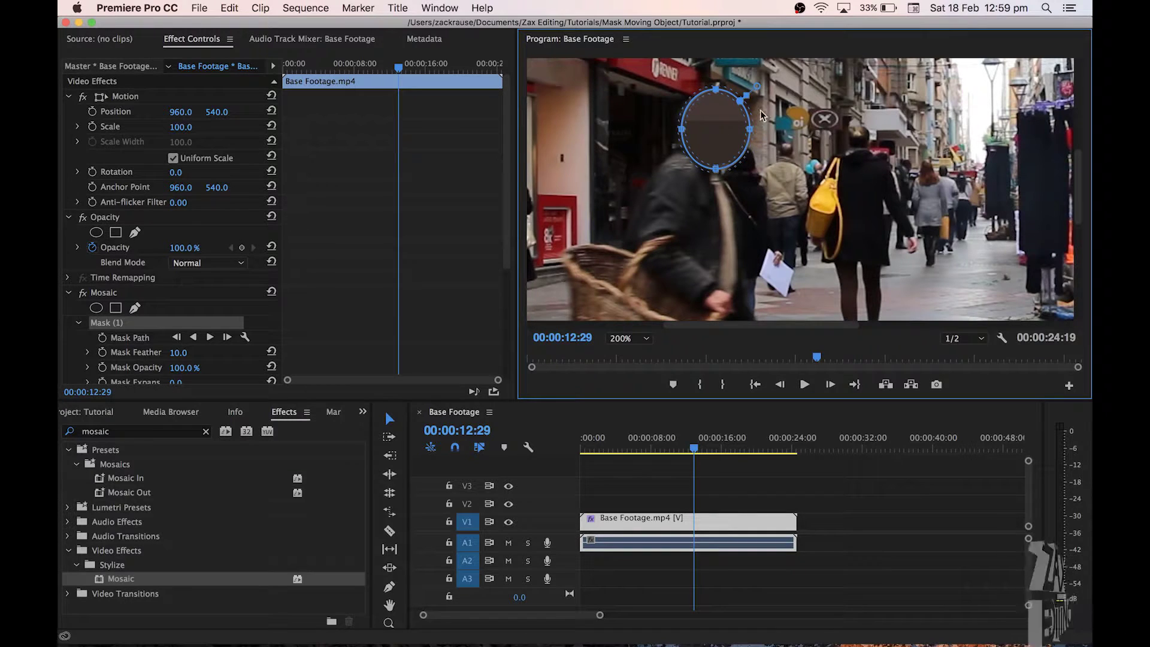
- Set the Mosaic effect's horizontal and vertical blocks to 90 each
scroll(127, 364, "down", 5)
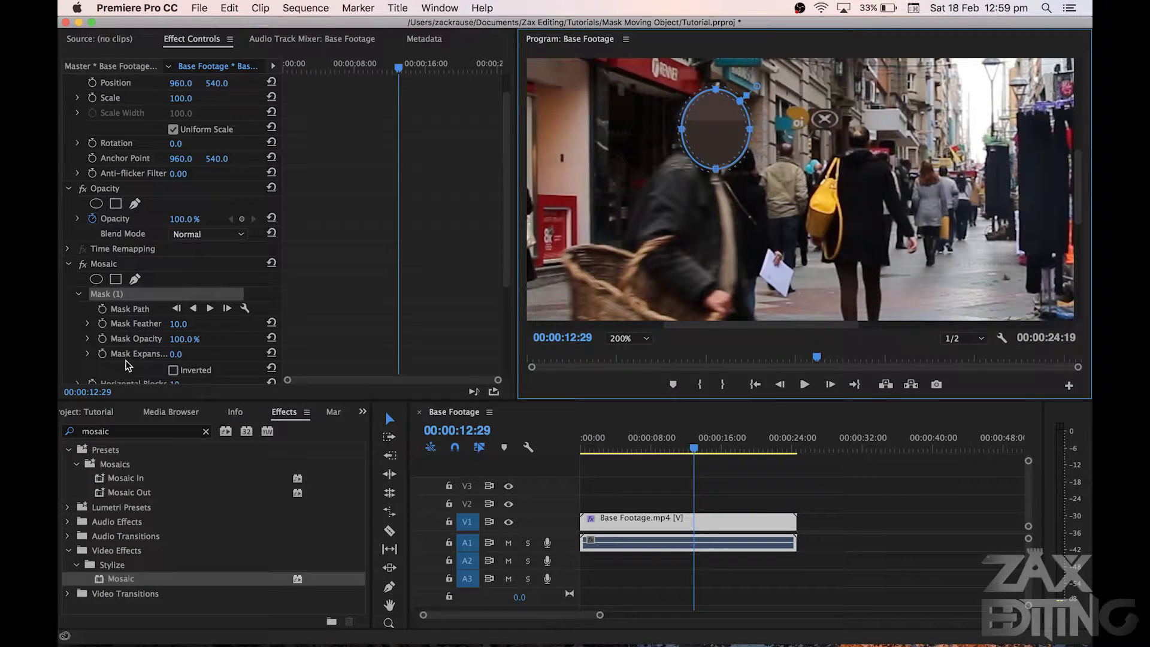
left_click(175, 298)
type("90")
key("Return")
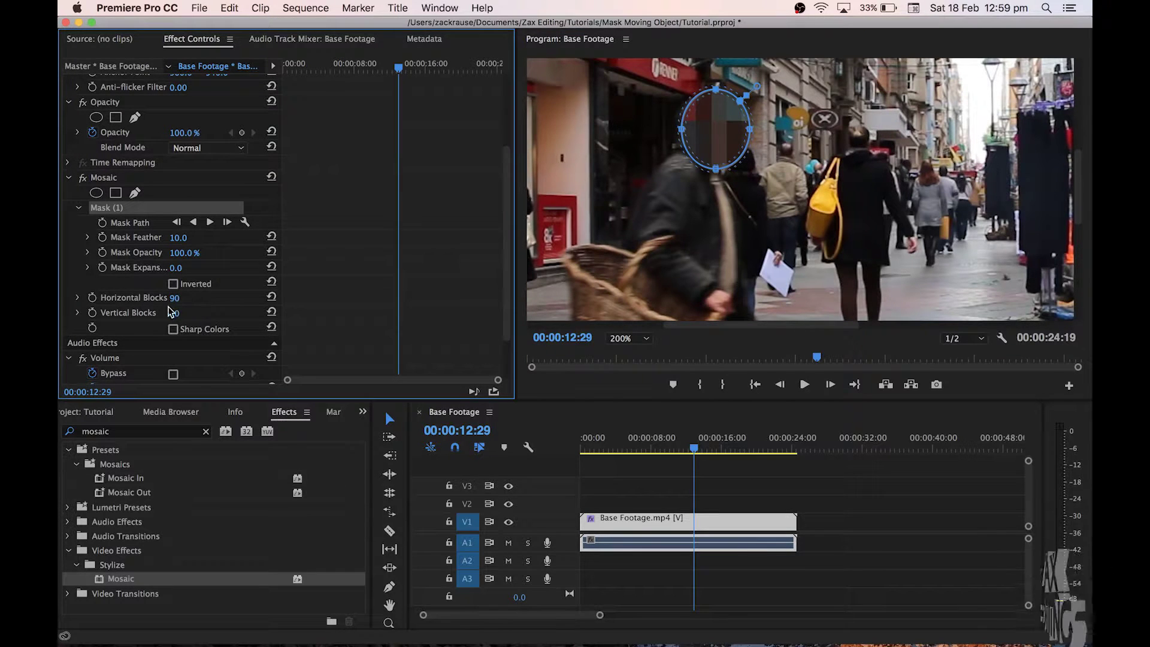
left_click(174, 312)
type("90")
key("Return")
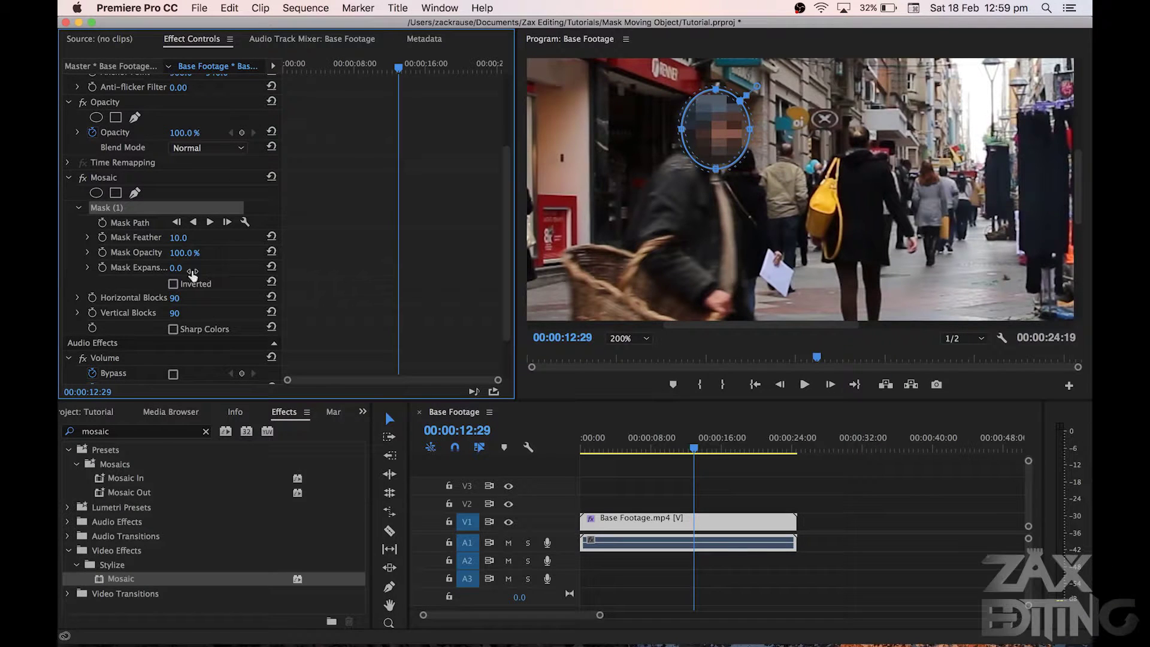
- Set the Mosaic mask's feather to 15 and check the edge with the mask outline hidden
left_click_drag(178, 237, 188, 238)
left_click_drag(179, 238, 181, 238)
left_click(617, 146)
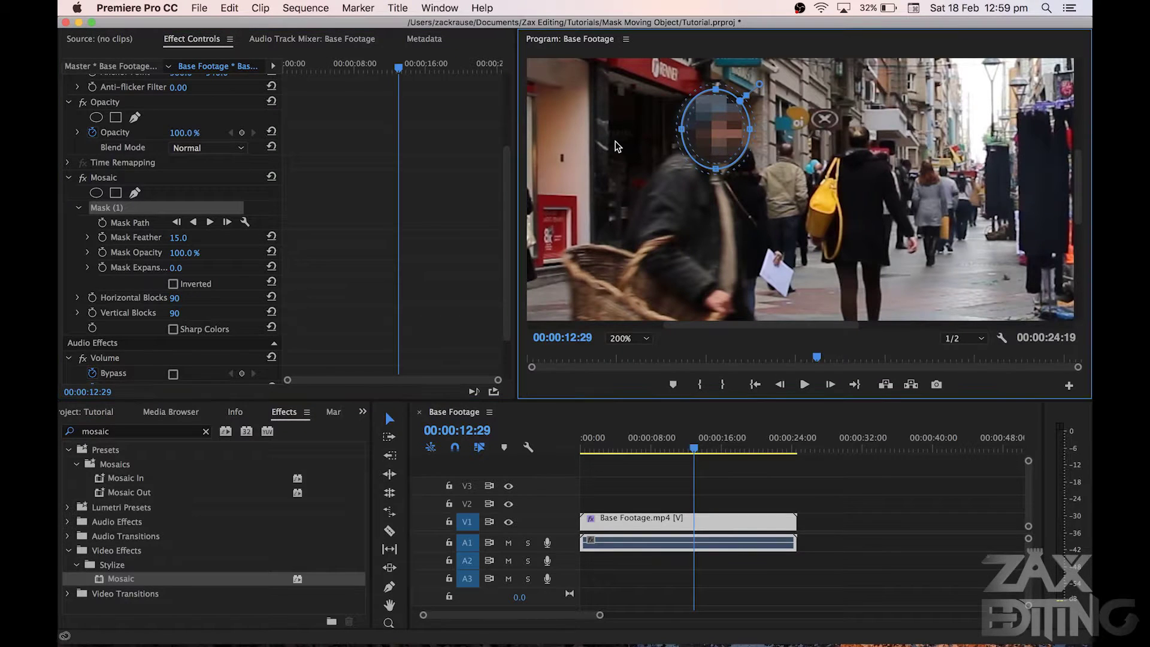
left_click(444, 204)
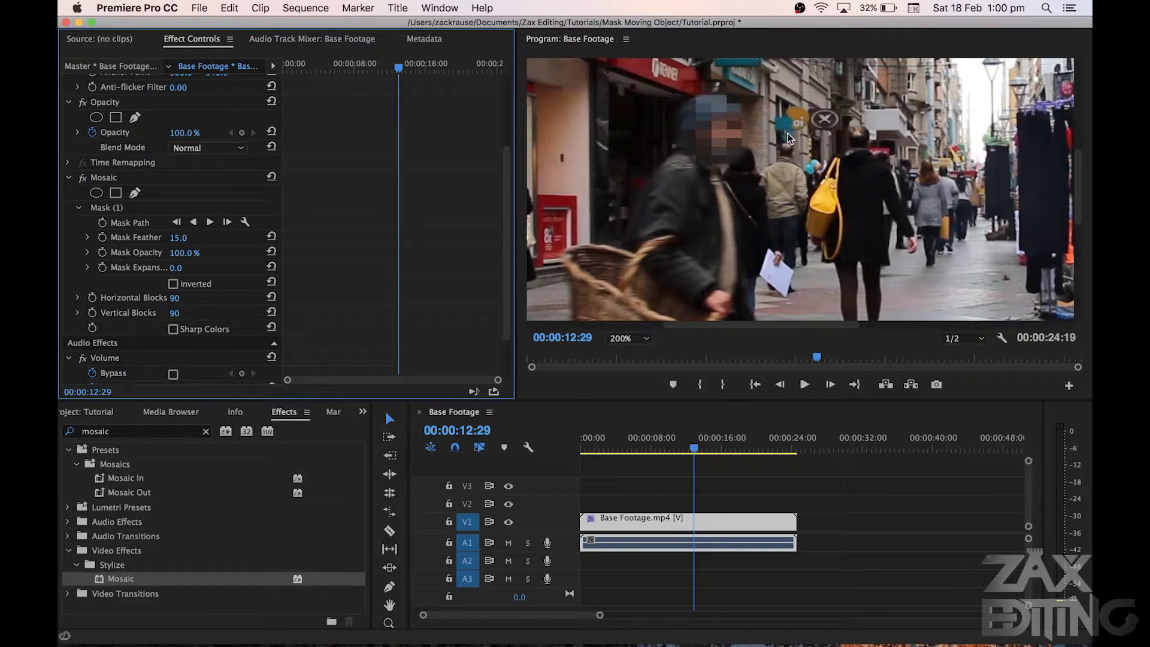
left_click(314, 208)
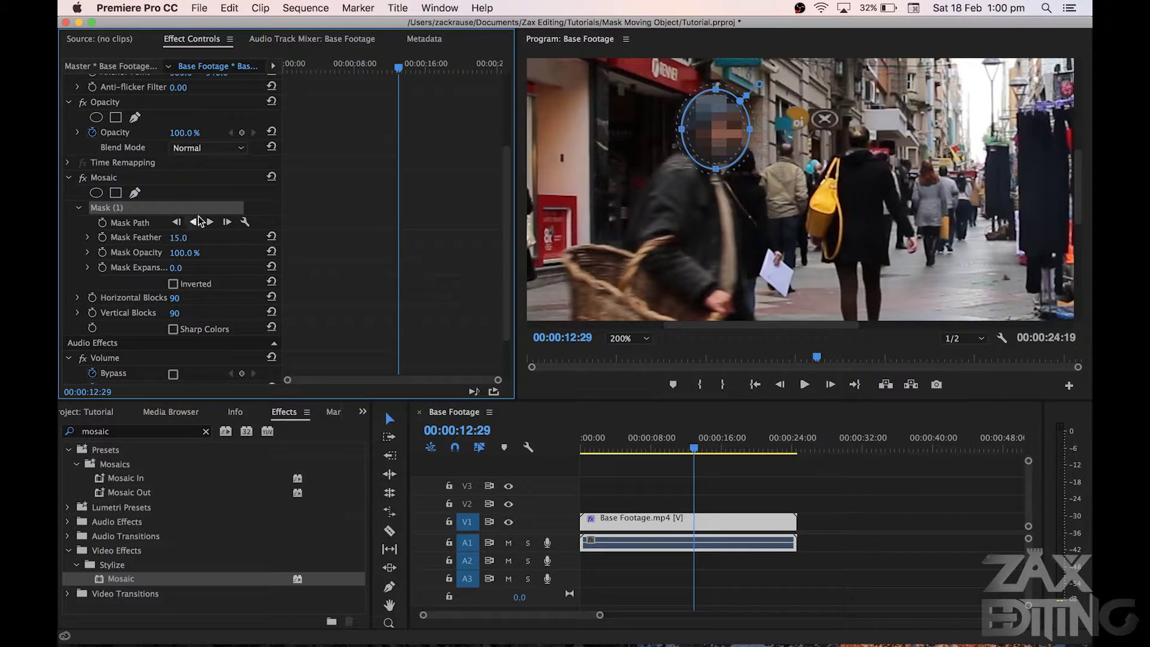
- Widen the effect property area, start keyframing the Mosaic mask's path at 00:00:12:29 and review the mask tracking options
left_click_drag(282, 218, 346, 218)
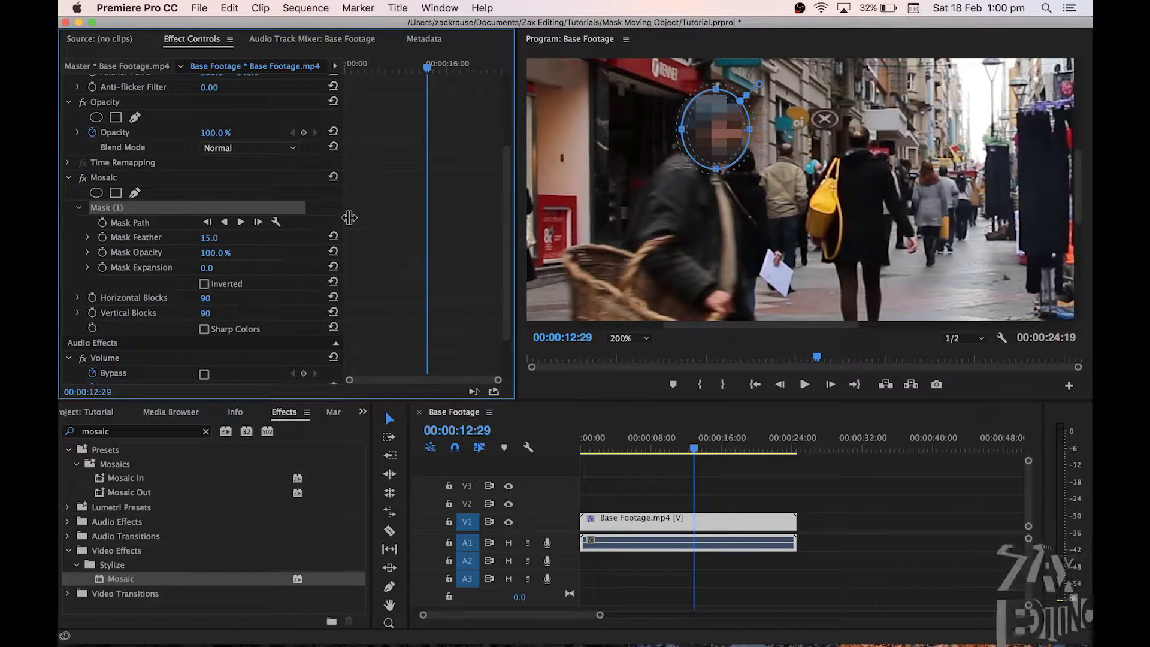
left_click(102, 222)
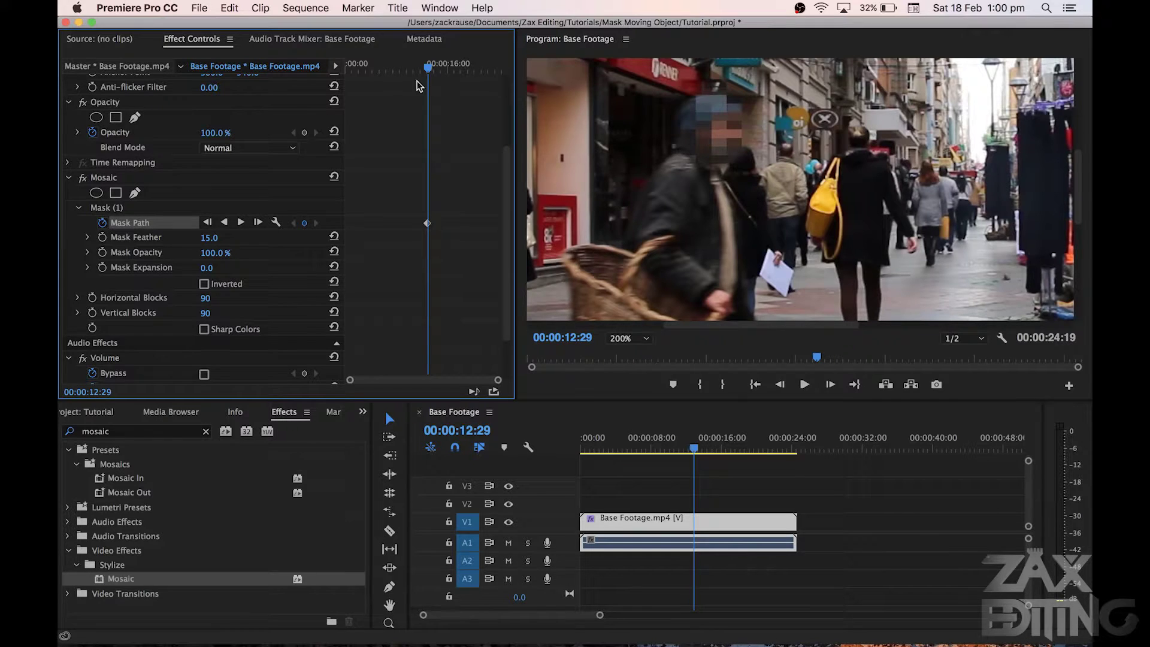
left_click(275, 222)
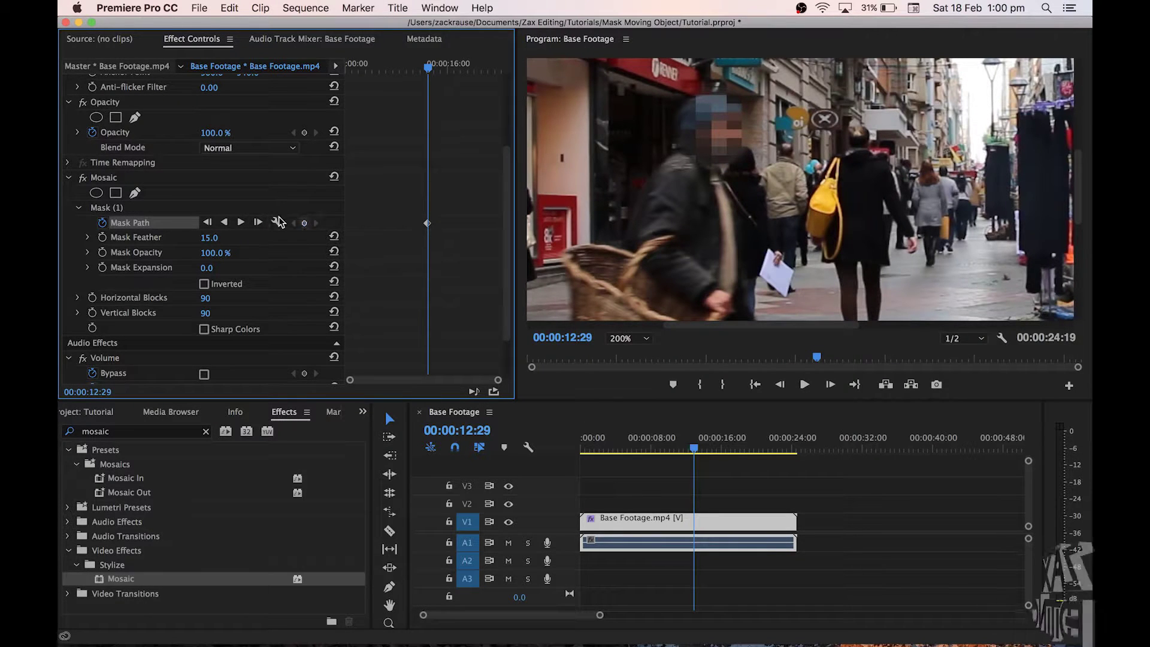
left_click(303, 229)
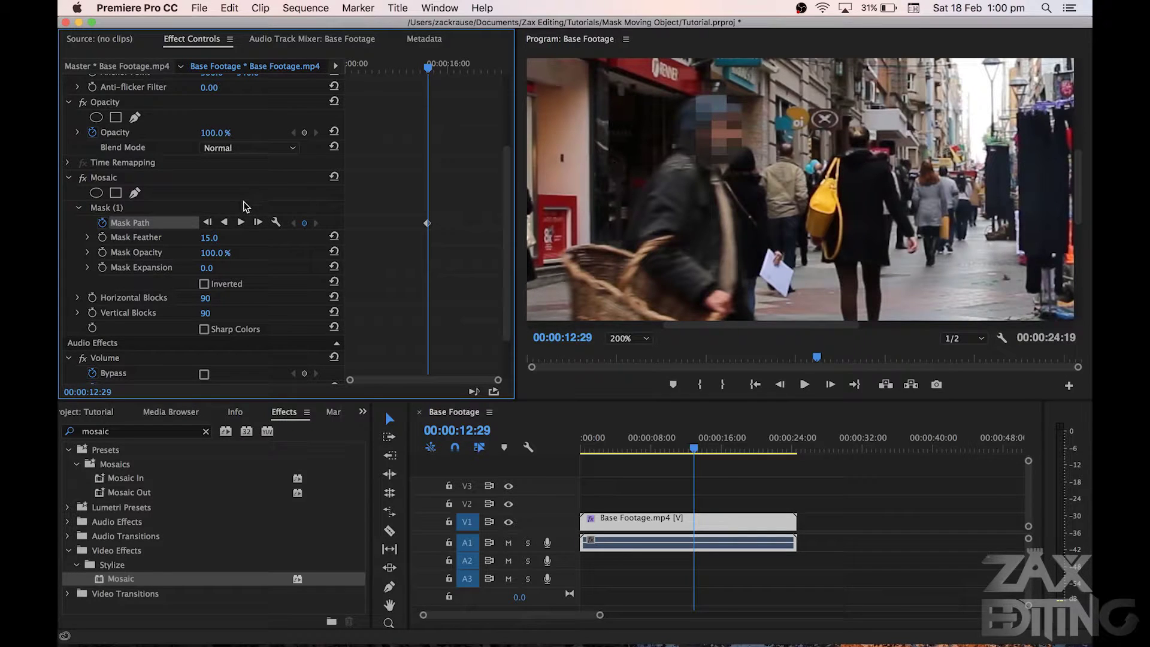
left_click(276, 222)
left_click(287, 228)
- Track the Mosaic mask forward along the man's walk and stop the tracking at 00:00:15:12, as he reaches the statue
left_click(629, 338)
left_click(629, 345)
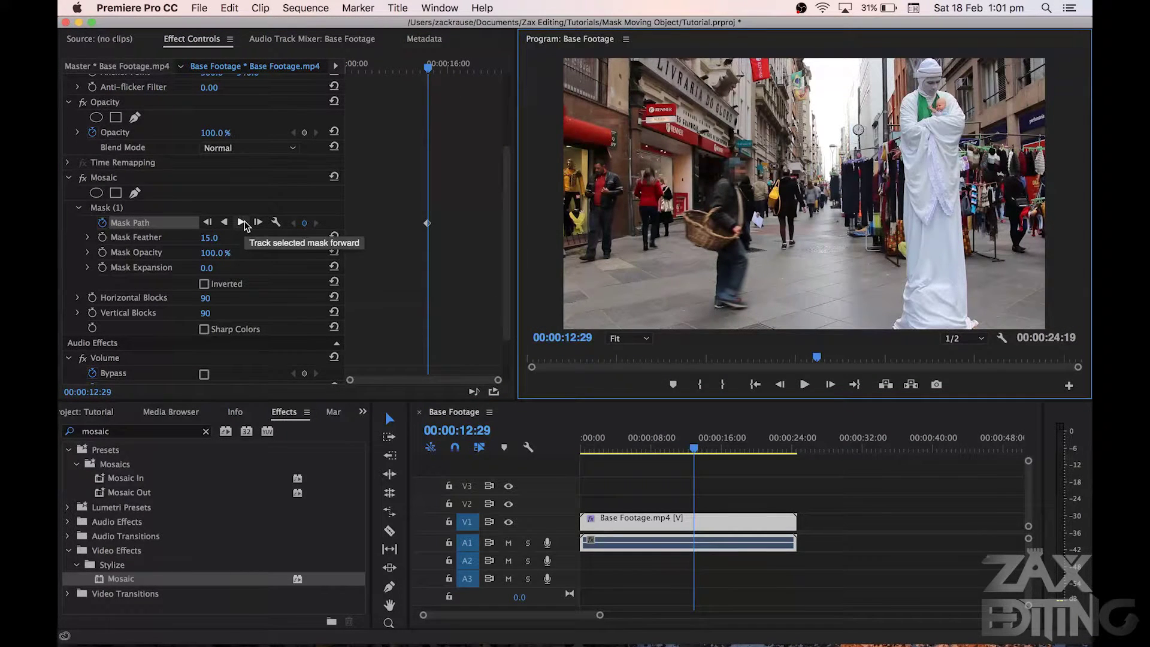
left_click(242, 222)
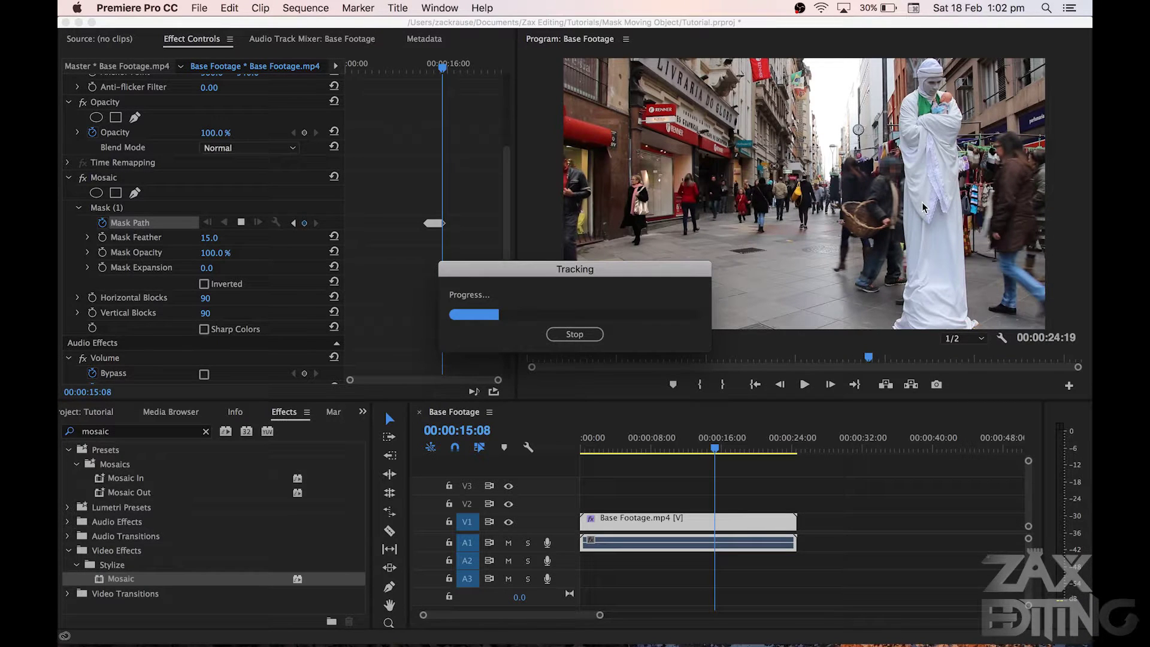
left_click(576, 335)
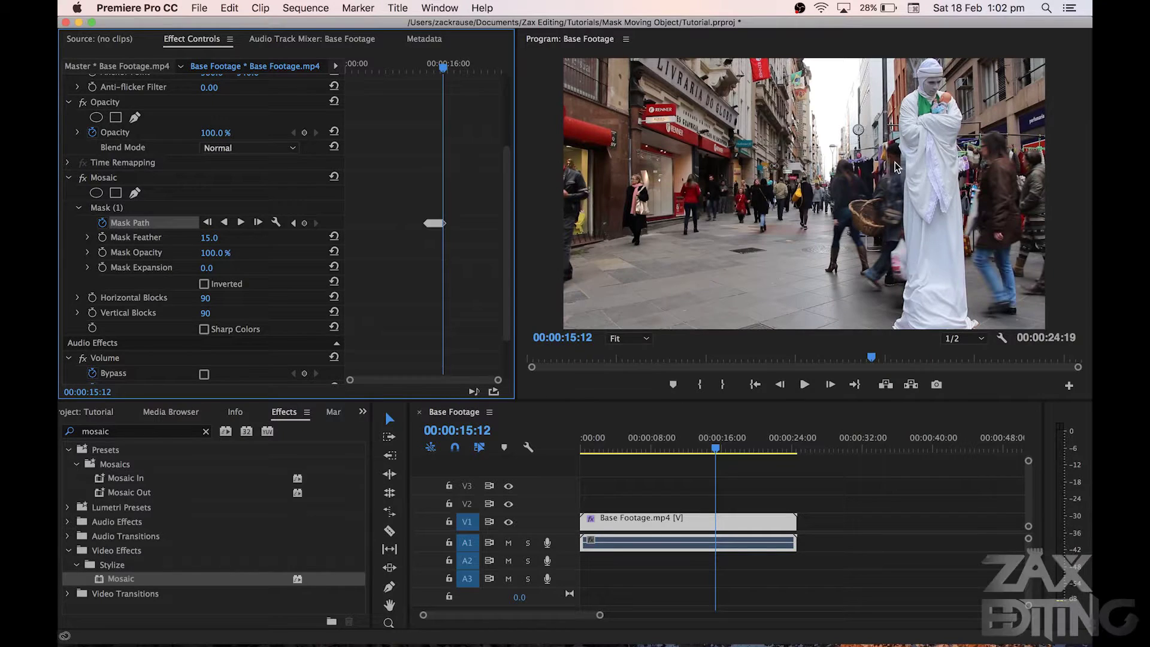
- Examine frame by frame around 00:00:15:12 how well the mosaic covers the man's face beside the statue
key("=")
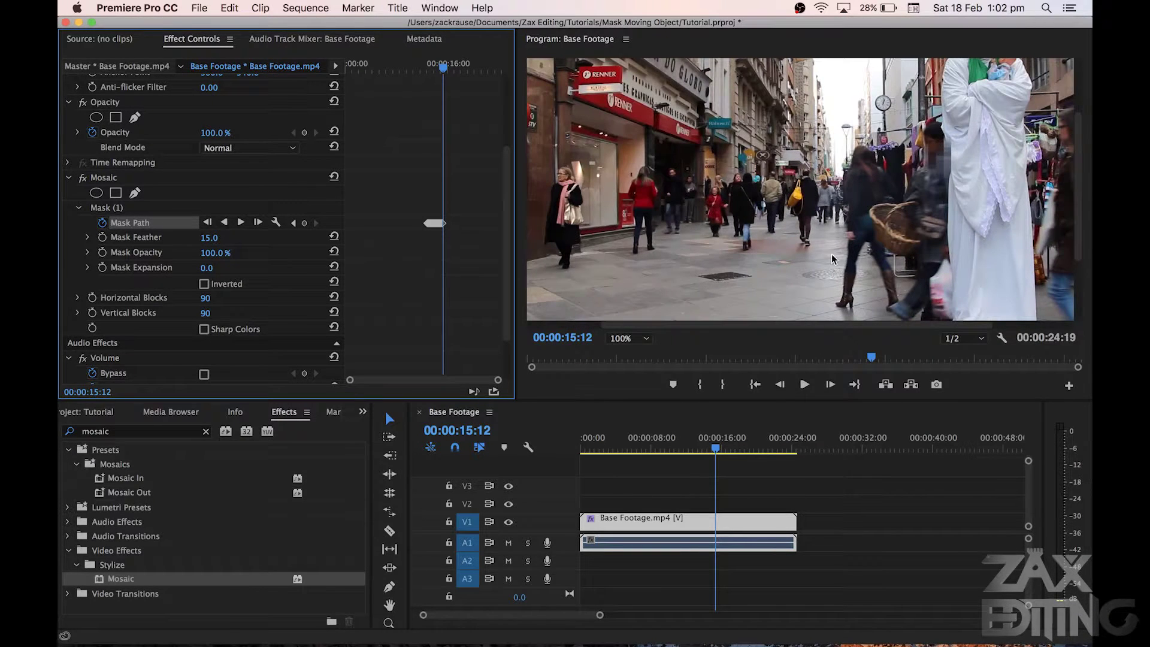
key("=")
key("=")
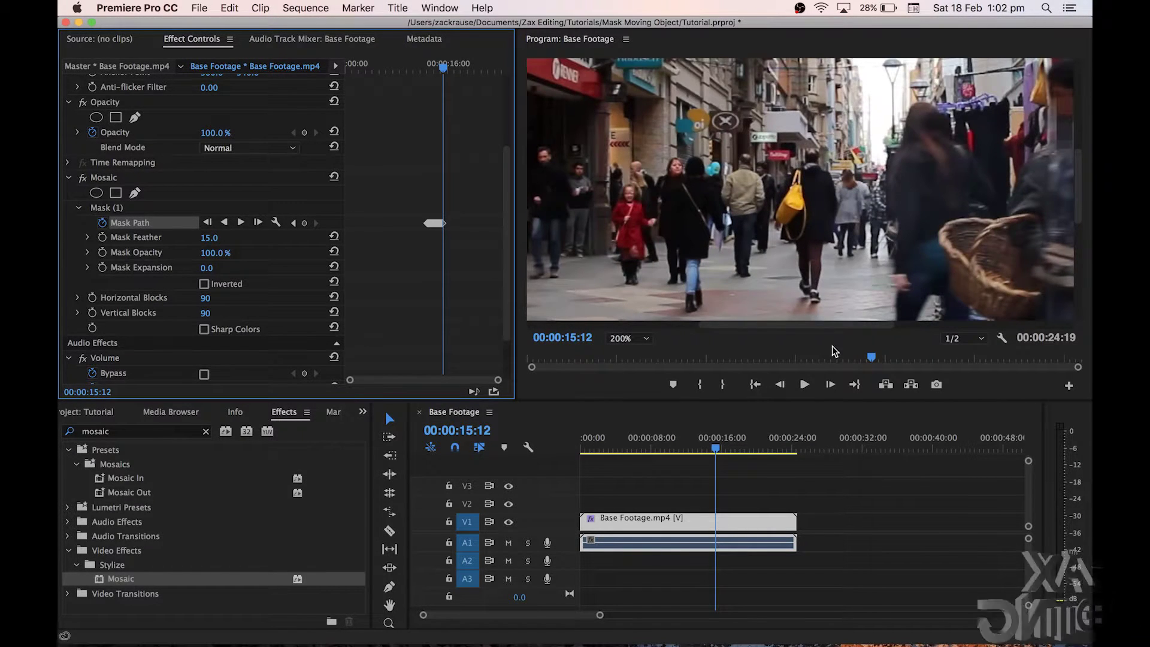
left_click_drag(851, 325, 928, 324)
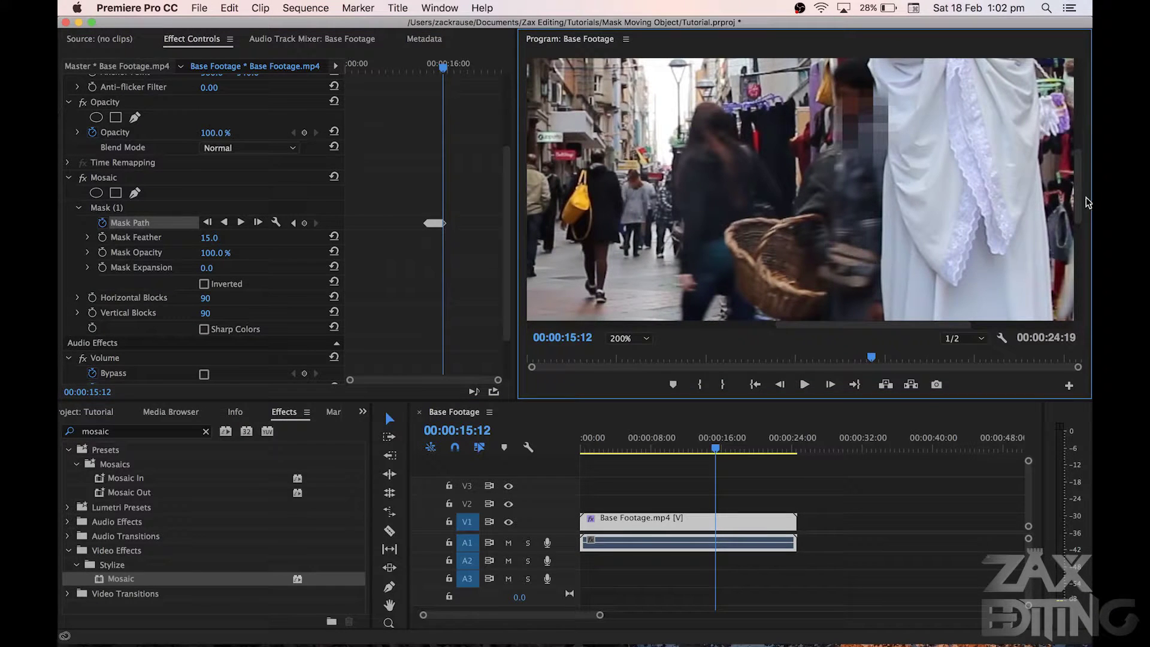
left_click_drag(1079, 185, 1079, 179)
key("Left")
key("Left")
key("Left")
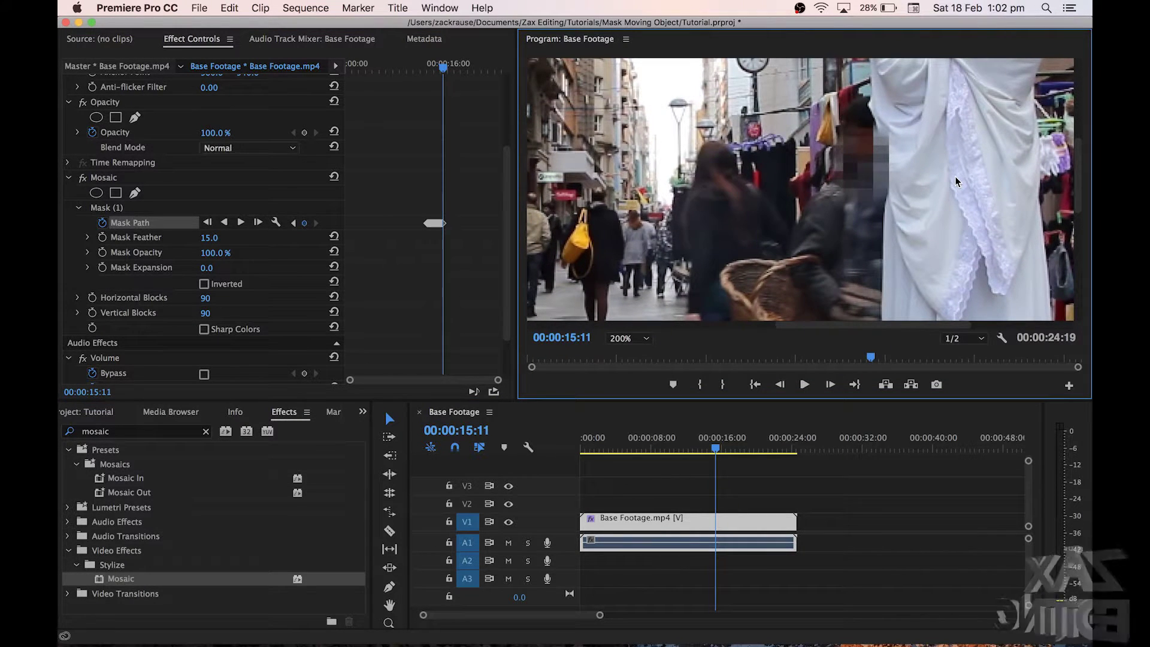
key("Right")
key("Right")
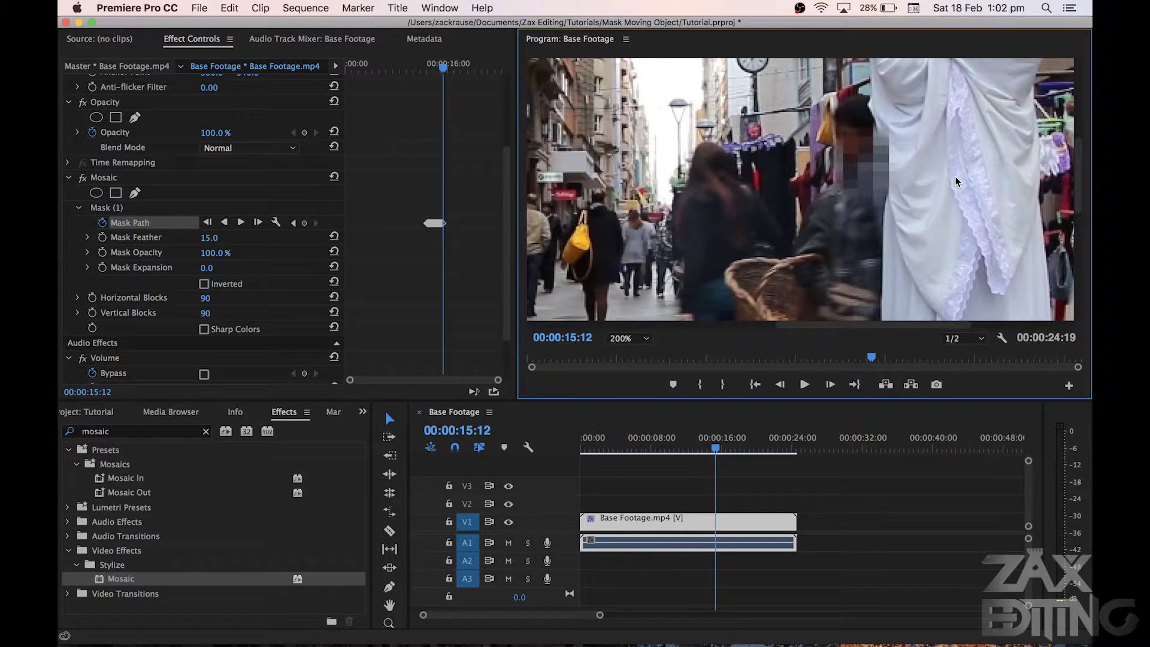
- Keyframe the Mosaic mask's opacity to 0% at 00:00:15:13 and to 100% one frame earlier, at 00:00:15:12
key("Right")
key("Right")
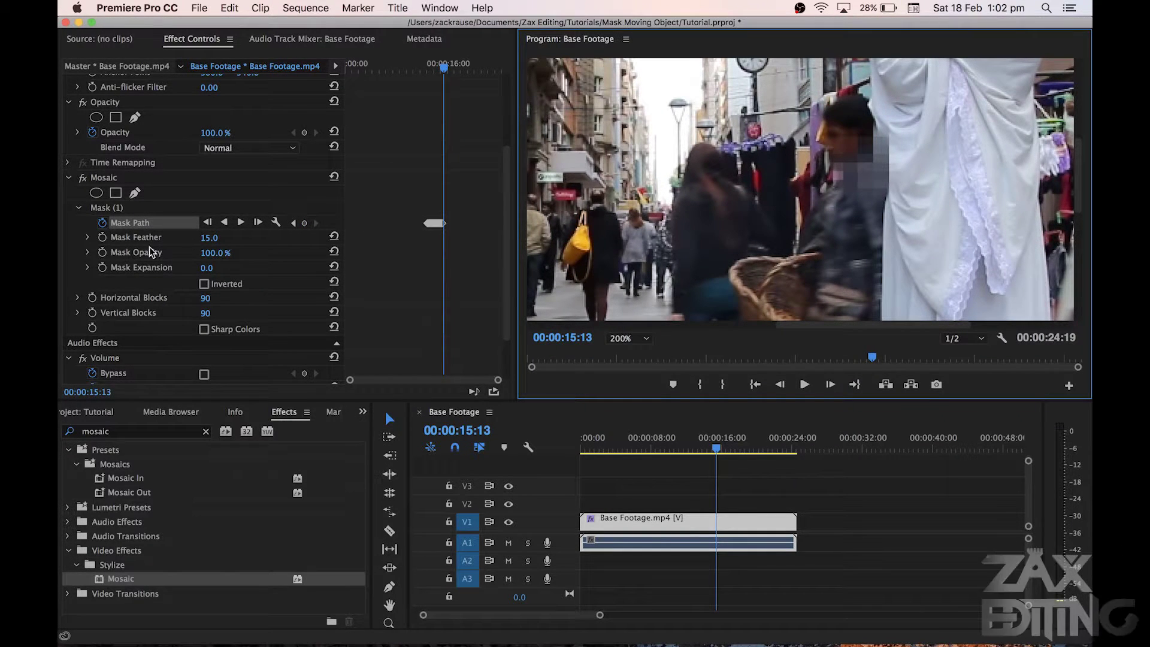
left_click(103, 254)
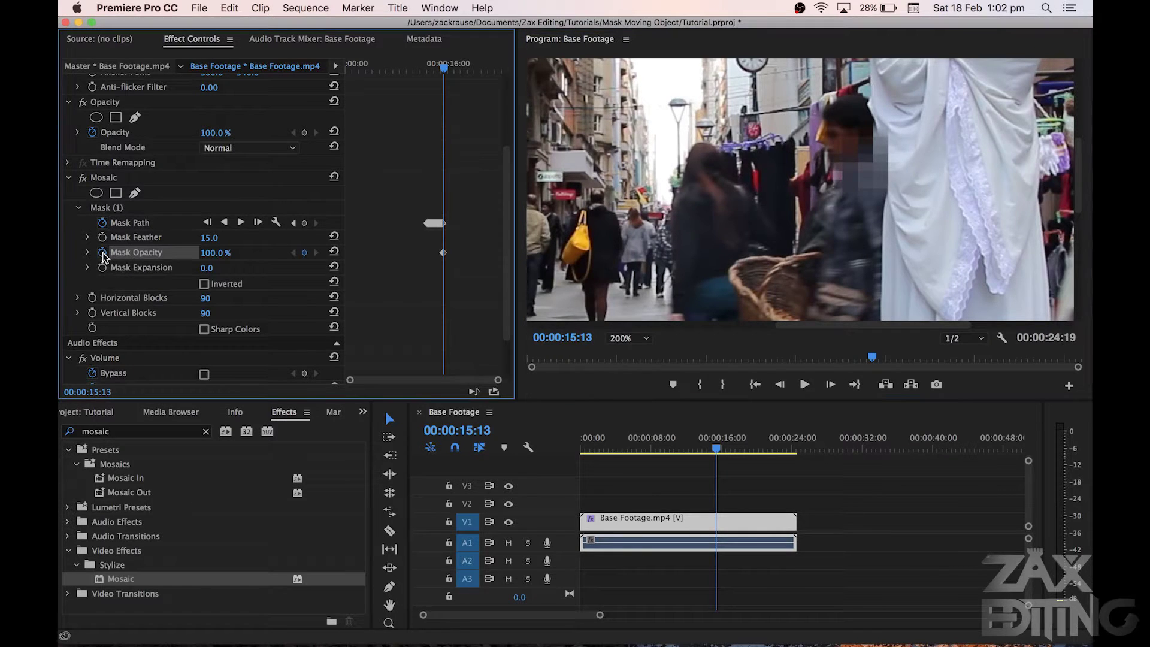
left_click(217, 254)
type("0")
key("Return")
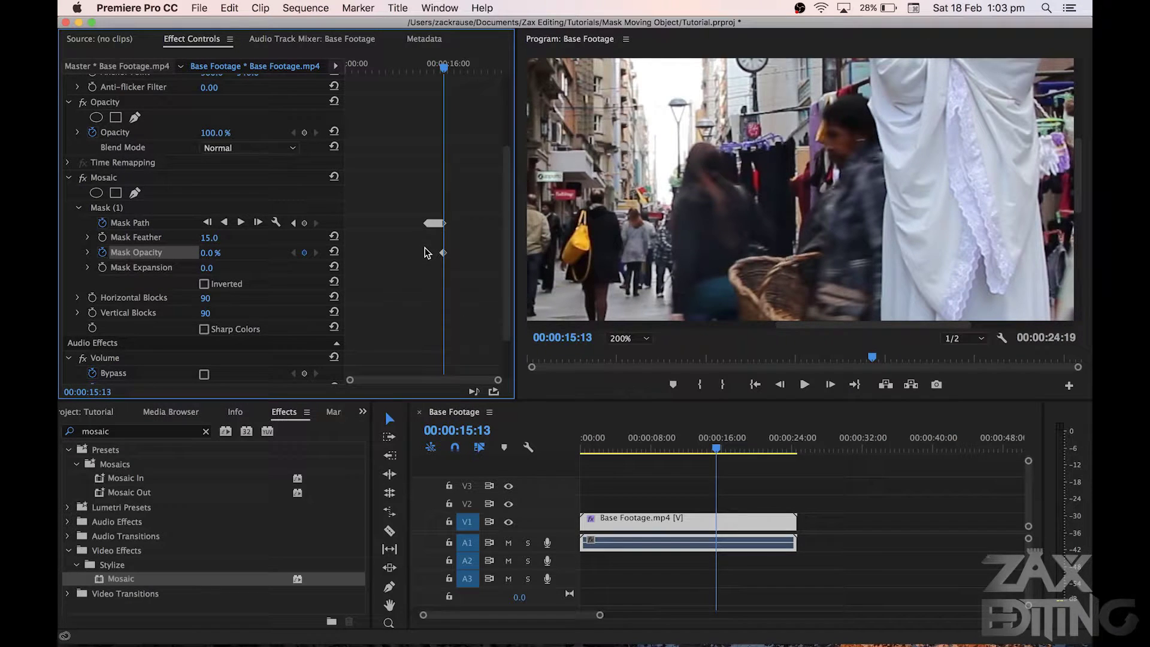
key("Left")
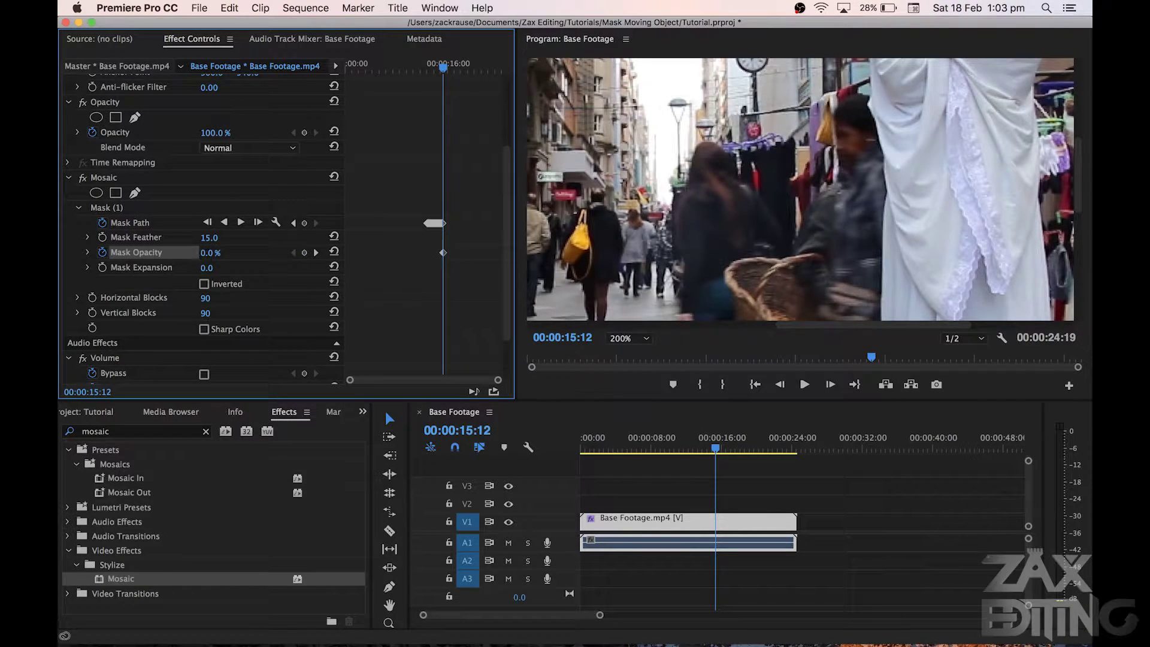
left_click_drag(216, 252, 277, 217)
- Position the Mosaic mask over the man's face at 00:00:17:00, after he has come out from behind the statue
mouse_move(446, 70)
left_mouse_down()
mouse_move(436, 70)
mouse_move(448, 71)
left_mouse_up()
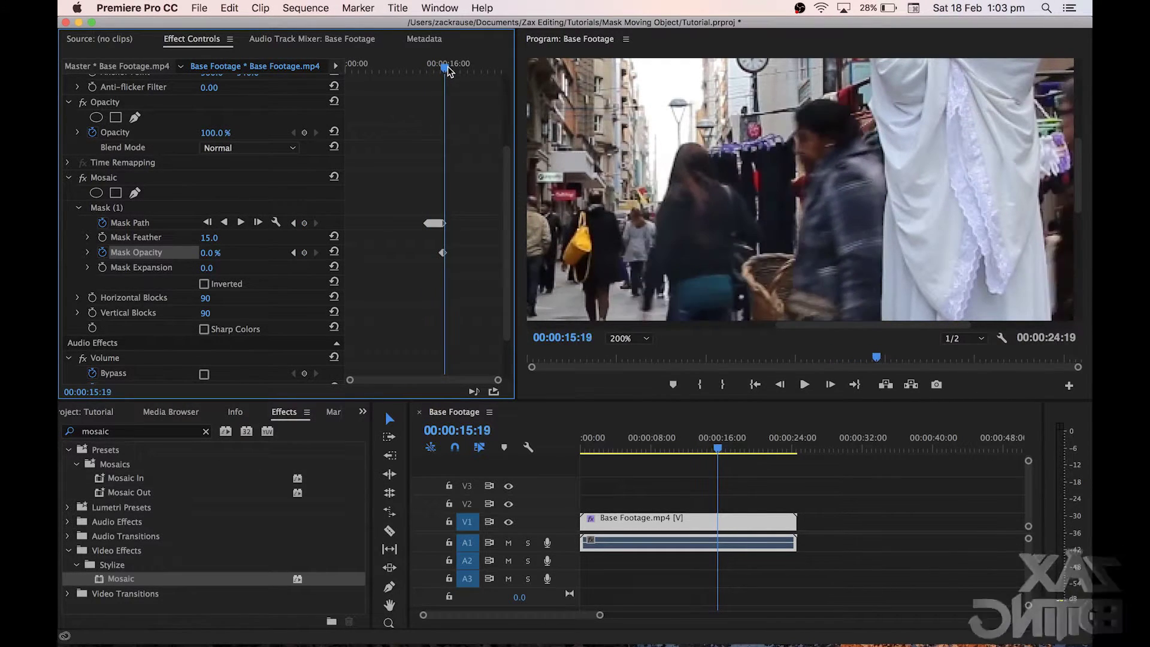
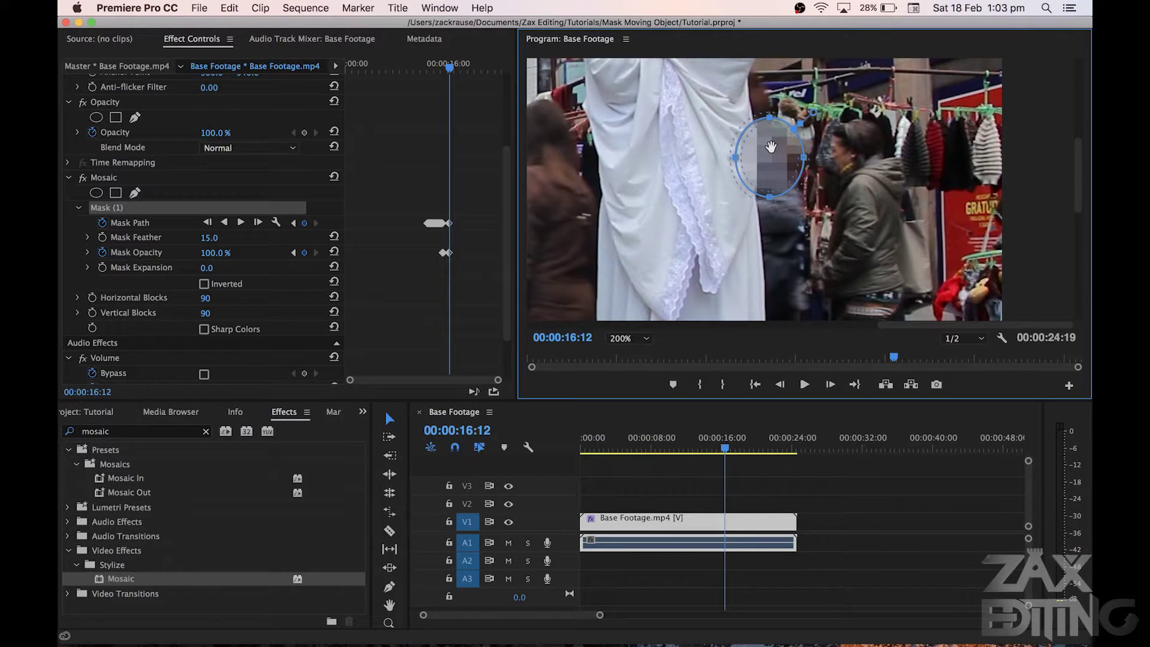
left_click_drag(451, 70, 454, 69)
left_click_drag(756, 174, 891, 147)
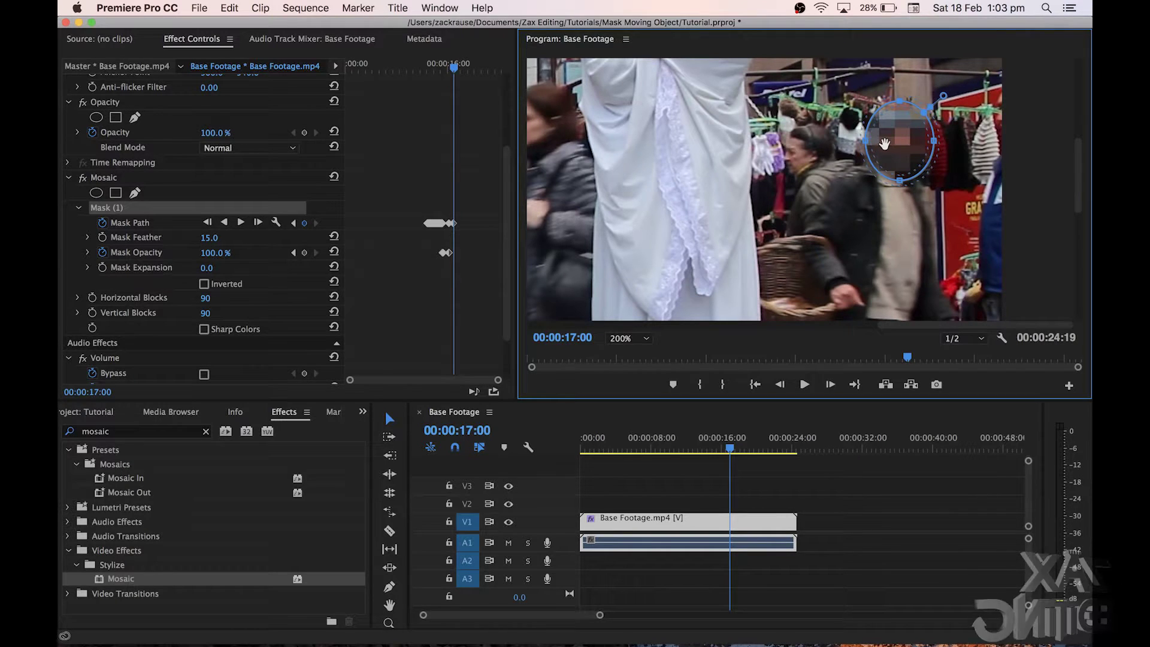
- Try to track the mask backward from 00:00:17:00 to 00:00:16:20, and delete the drifting path keyframes between 00:00:16:12 and 00:00:16:29
left_click(226, 222)
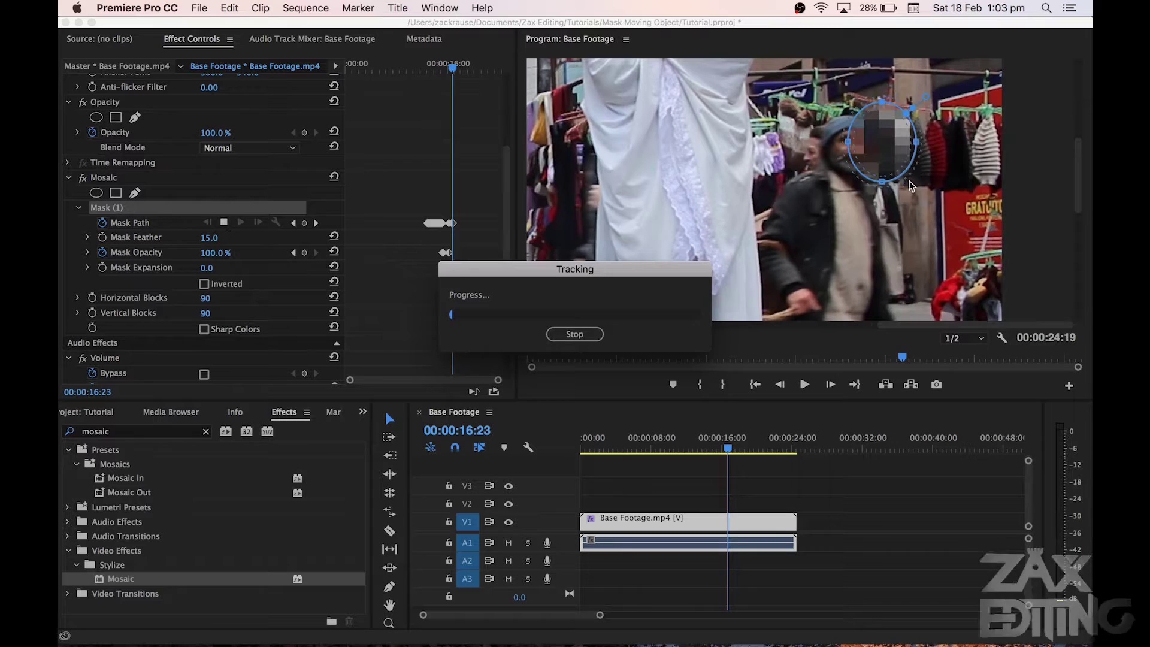
left_click(575, 334)
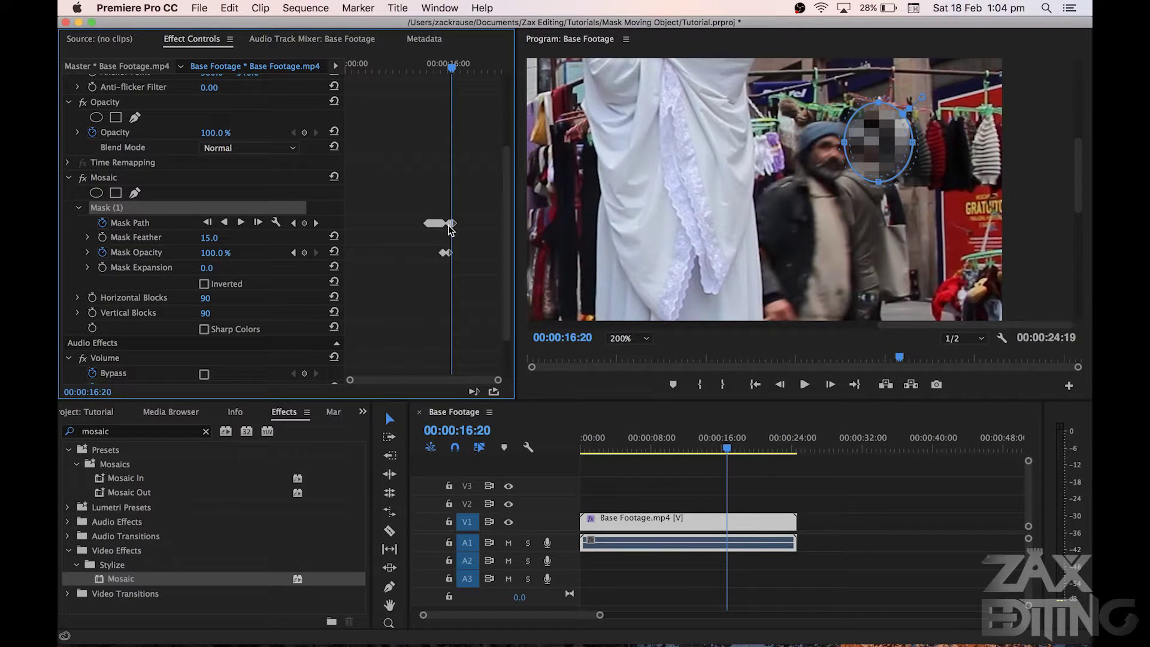
scroll(451, 230, "up", 5)
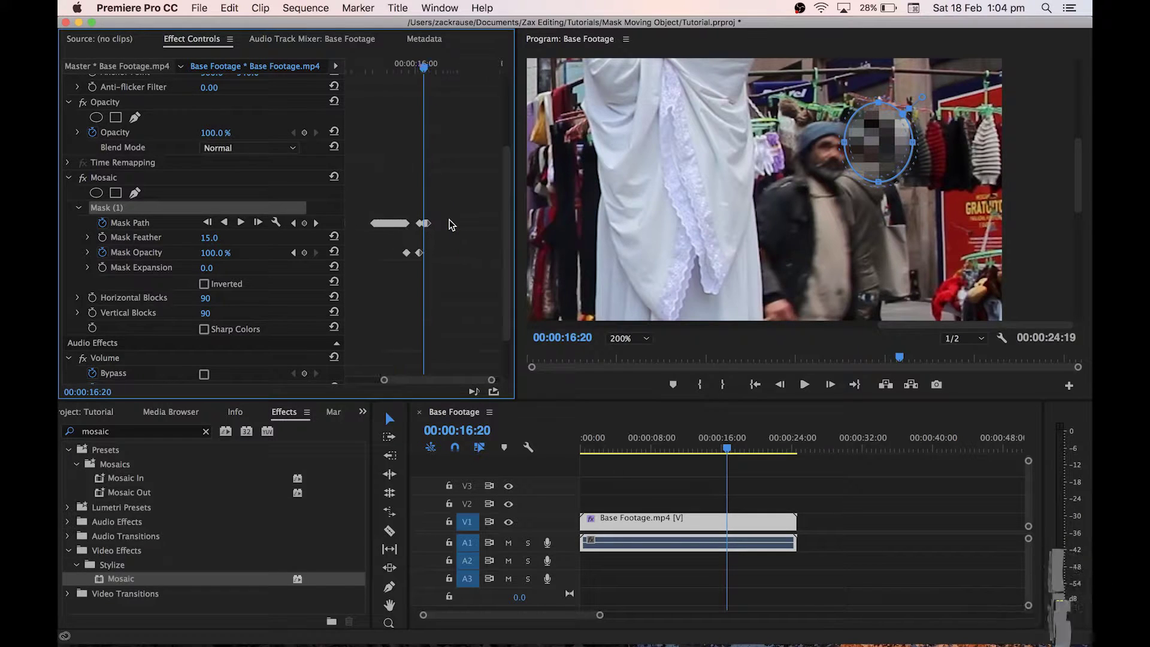
scroll(450, 224, "up", 3)
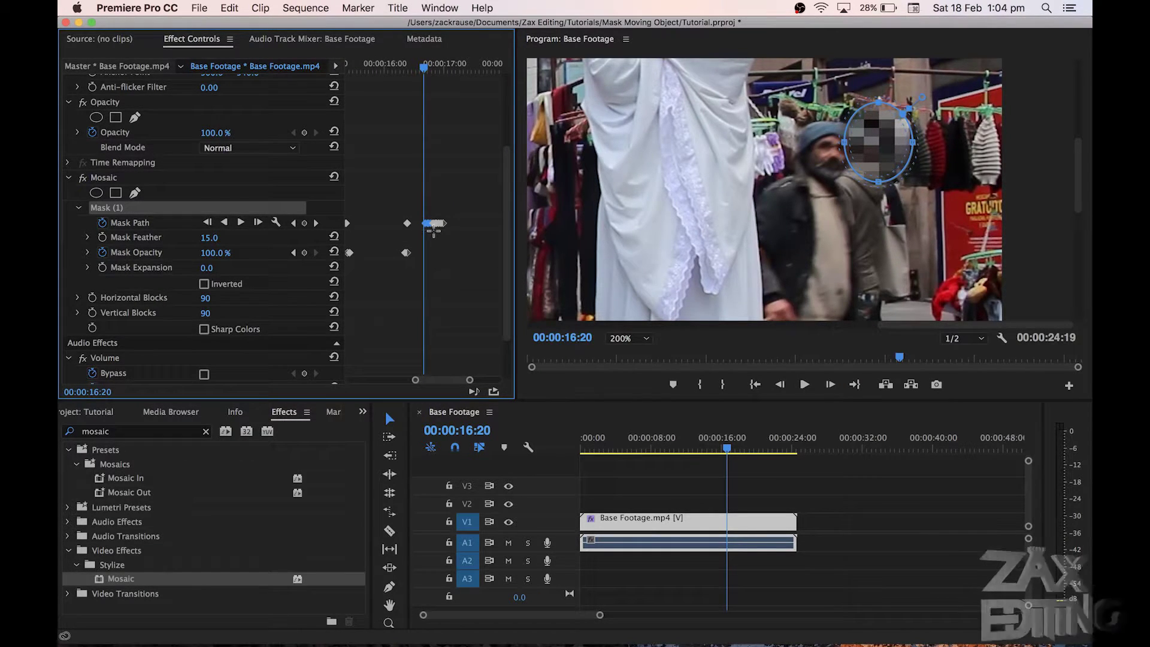
left_click(431, 63)
left_click_drag(431, 61, 443, 63)
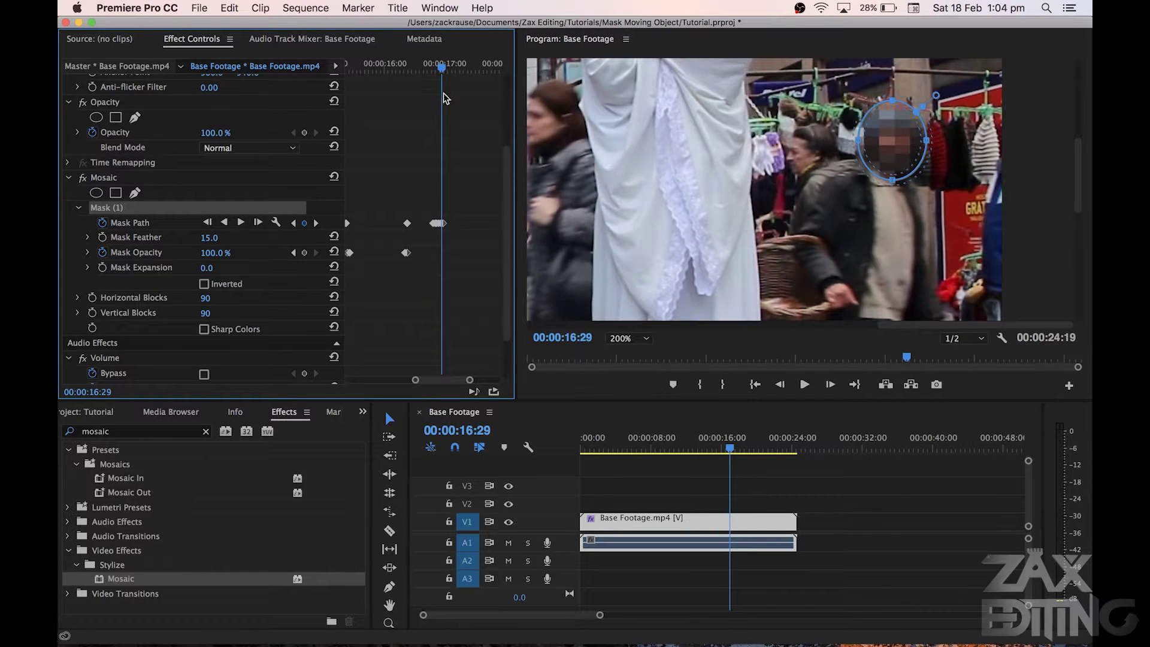
left_click(437, 223)
left_click(294, 223)
left_click(316, 222)
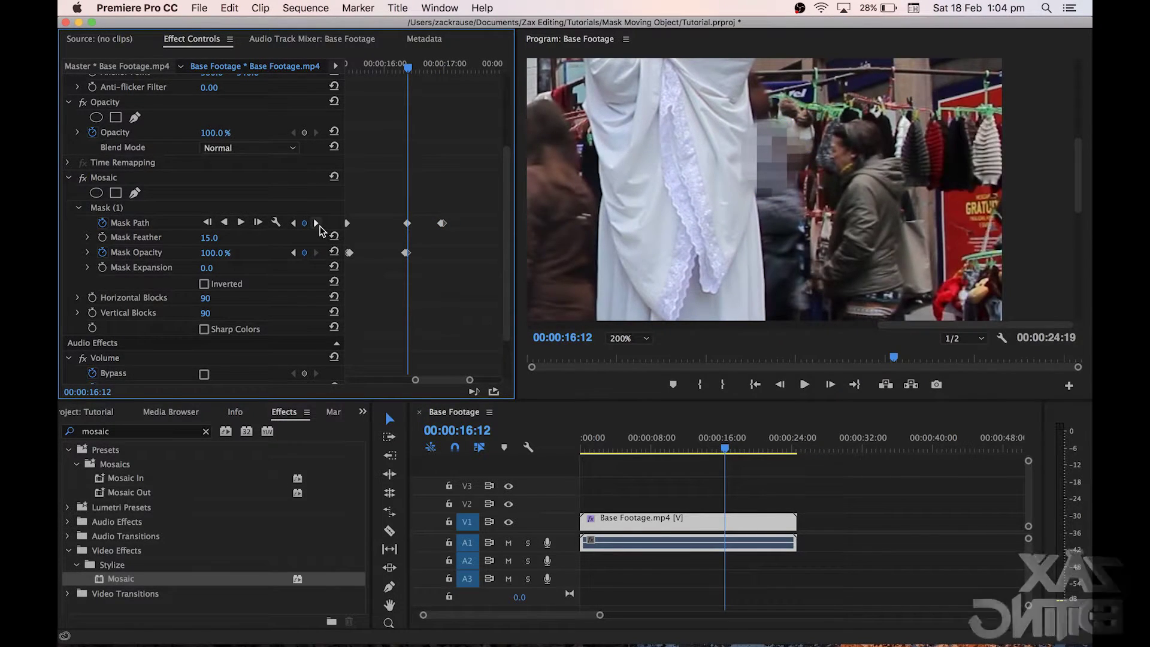
left_click(350, 214)
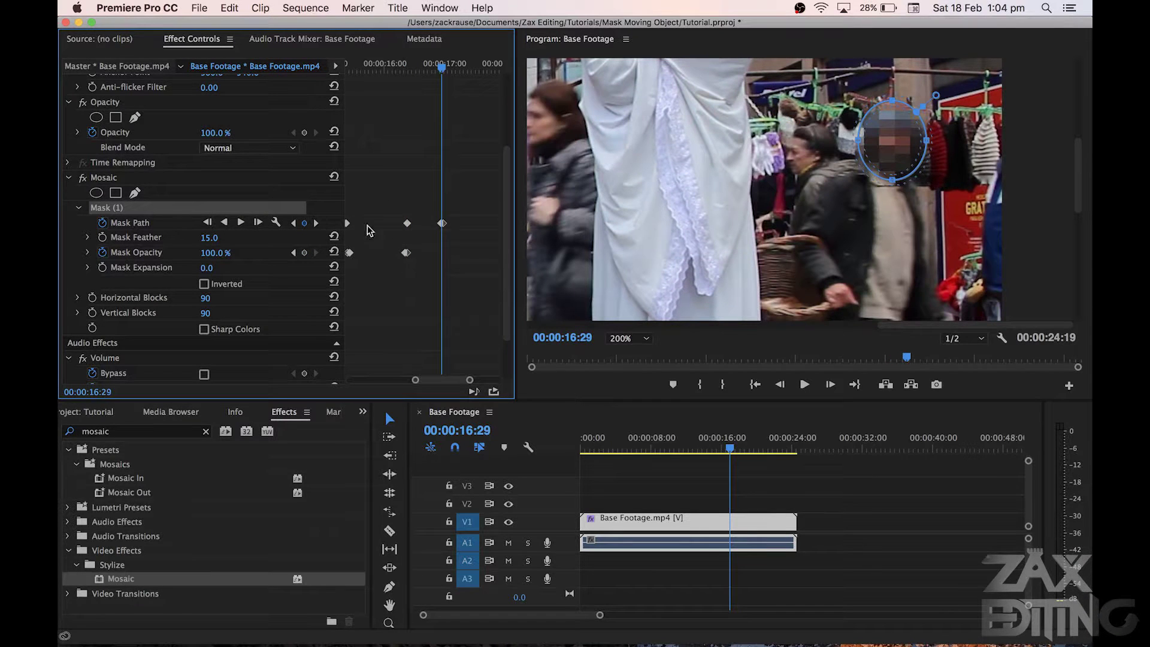
- Recentre the mask on the man's face at 00:00:16:28 and track it backward, stopping at 00:00:16:10
left_click(208, 222)
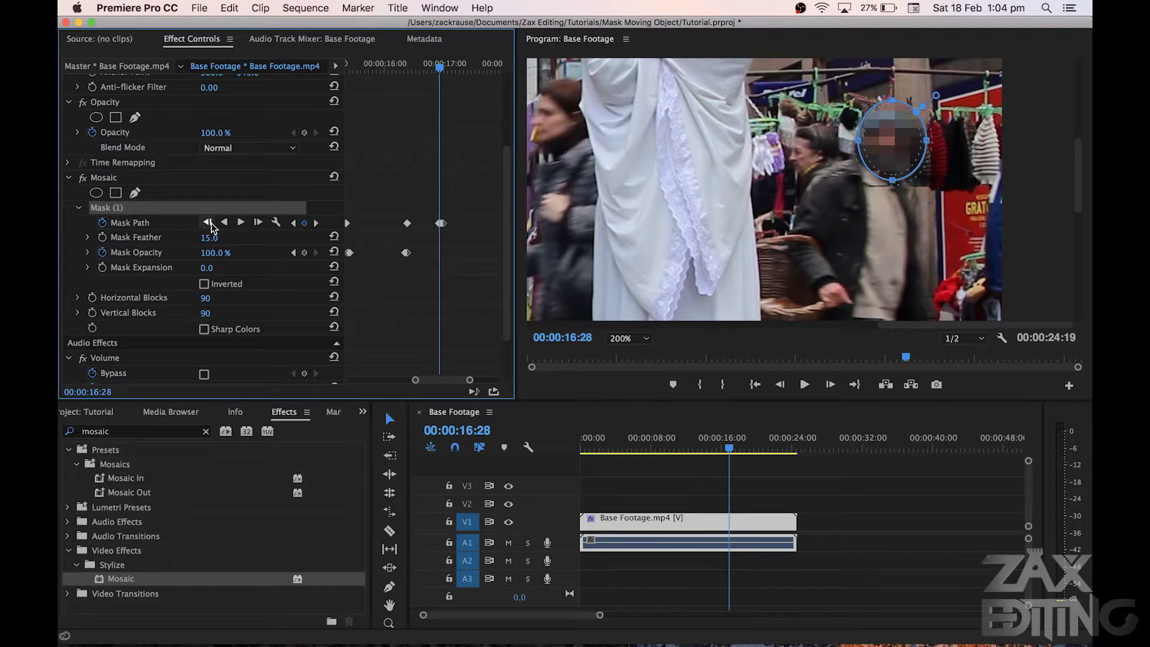
left_click_drag(906, 140, 893, 142)
left_click(213, 223)
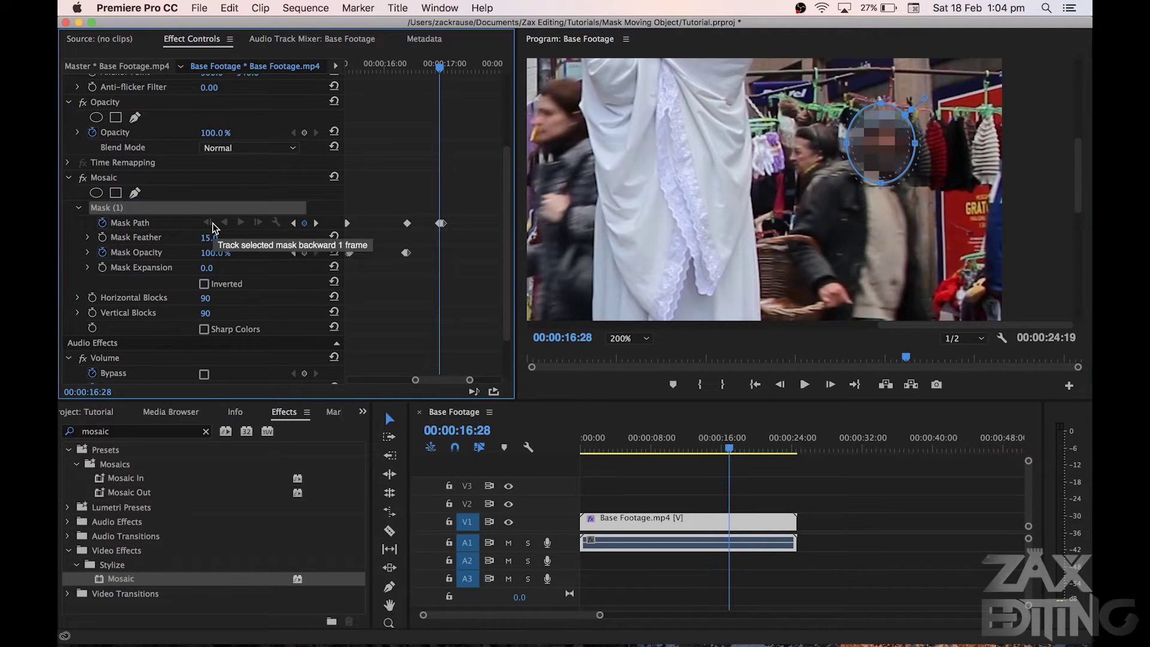
left_click(219, 223)
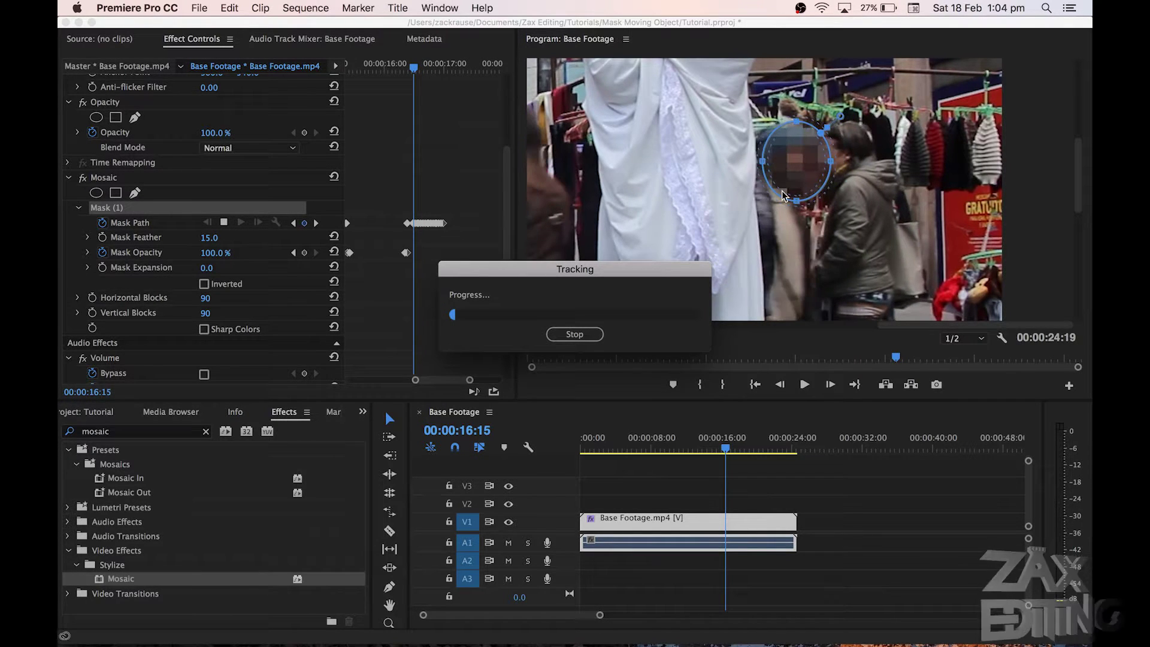
left_click(598, 334)
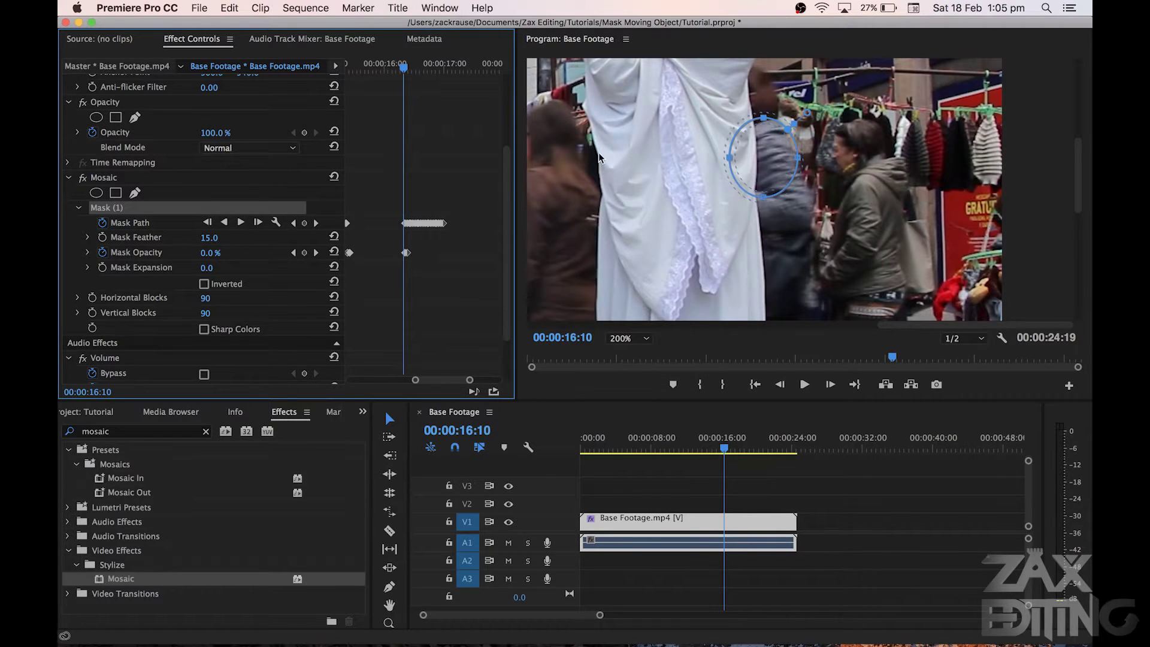
- Delete the Mosaic mask path keyframes from 00:00:16:10 up to just before 00:00:16:14
left_click_drag(403, 66, 411, 67)
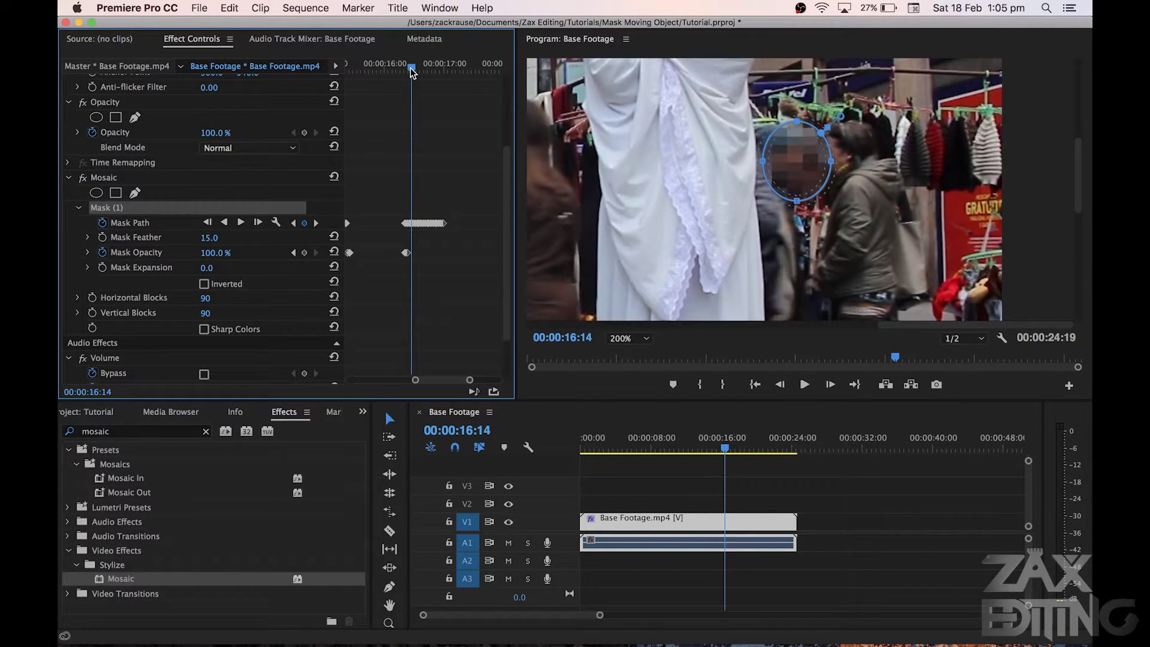
scroll(405, 227, "up", 5)
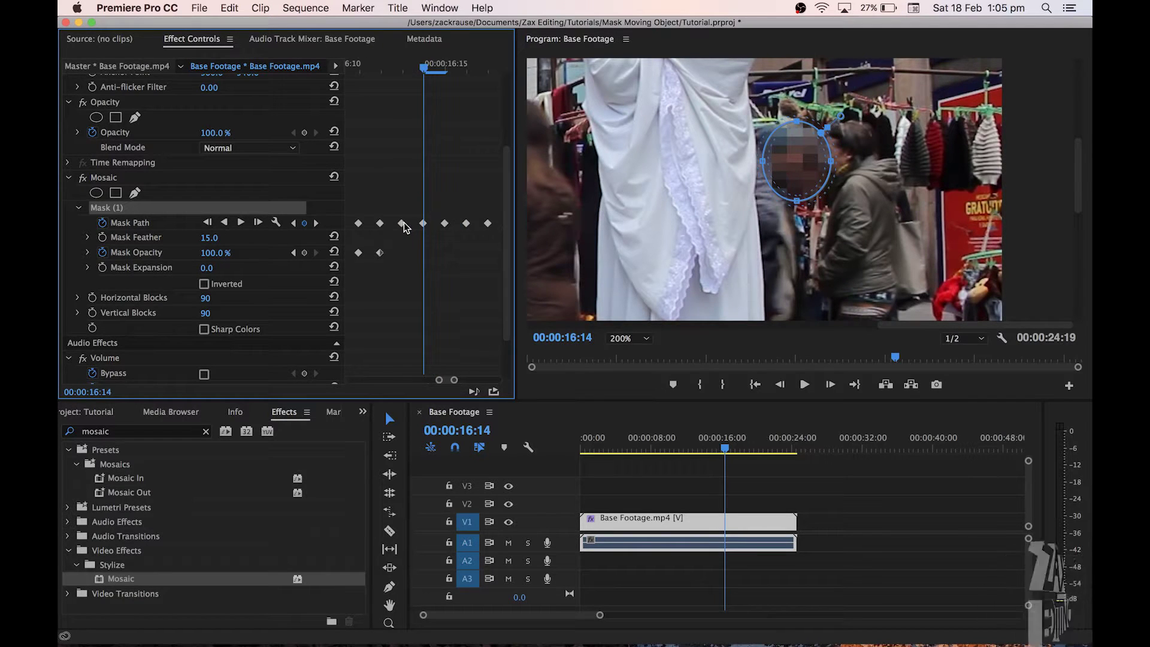
key("Delete")
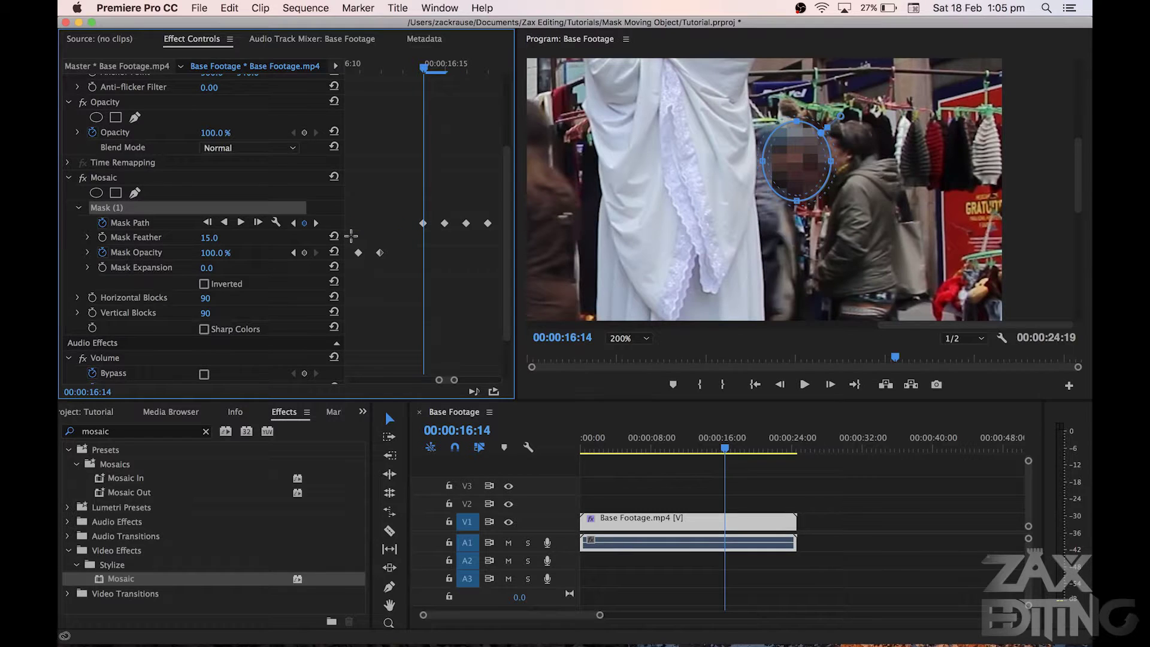
- Reposition the mask by hand over the man's head beside the statue at 00:00:16:13 and 00:00:16:12
key("Left")
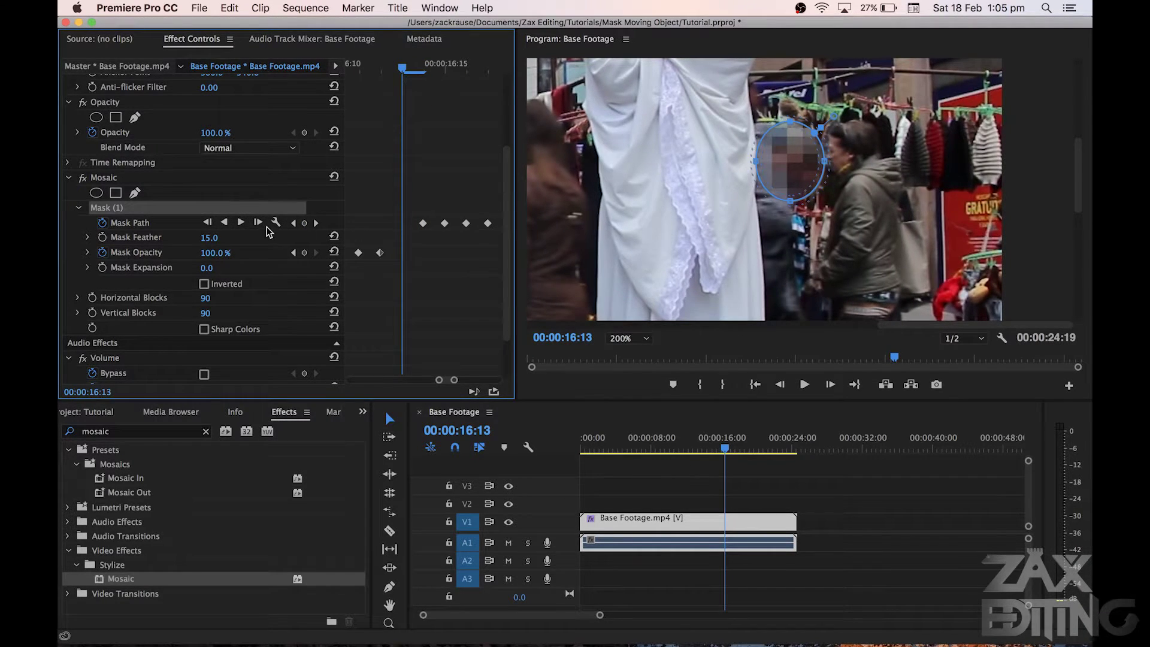
left_click_drag(821, 183, 806, 179)
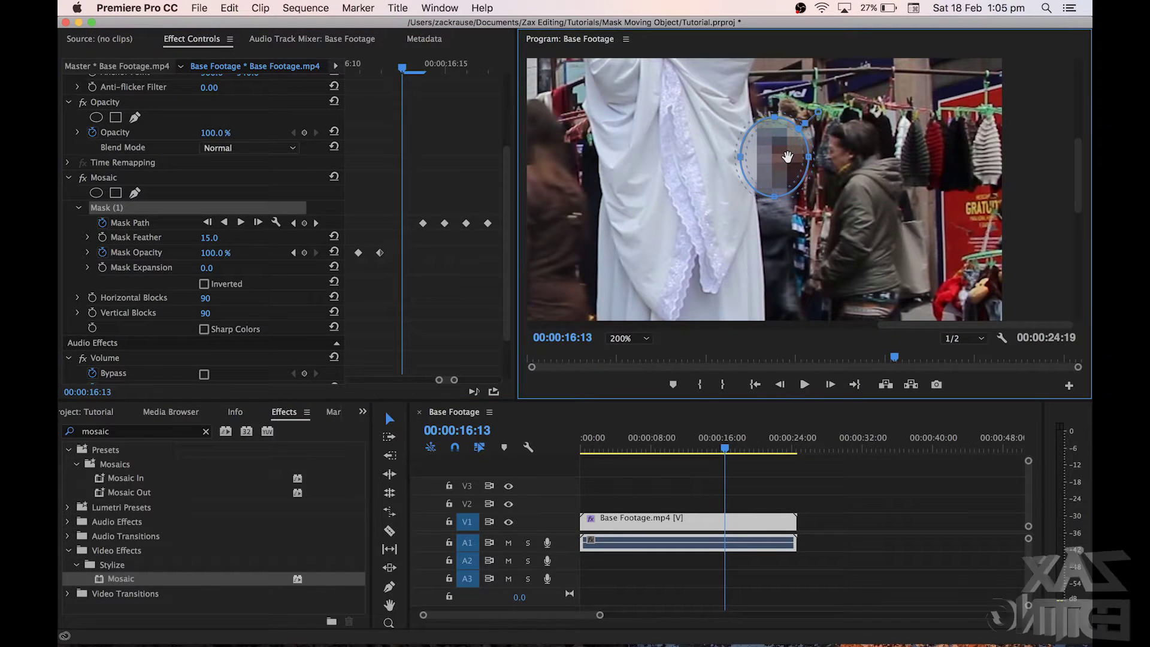
left_click(393, 72)
left_click(386, 67)
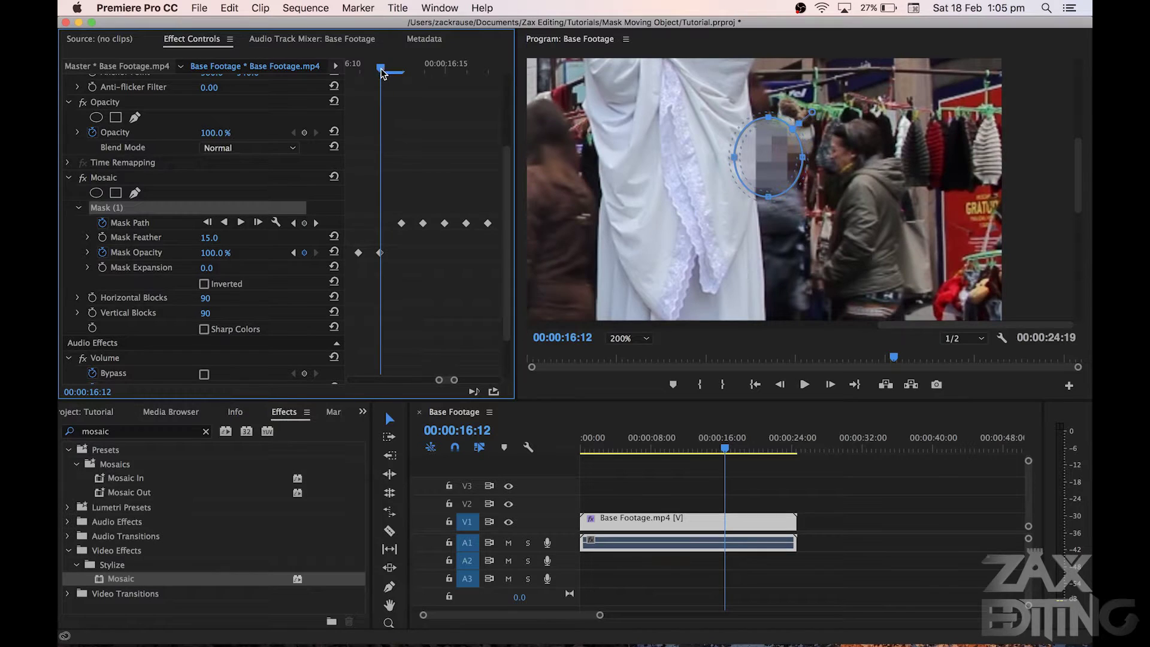
left_click_drag(778, 163, 778, 163)
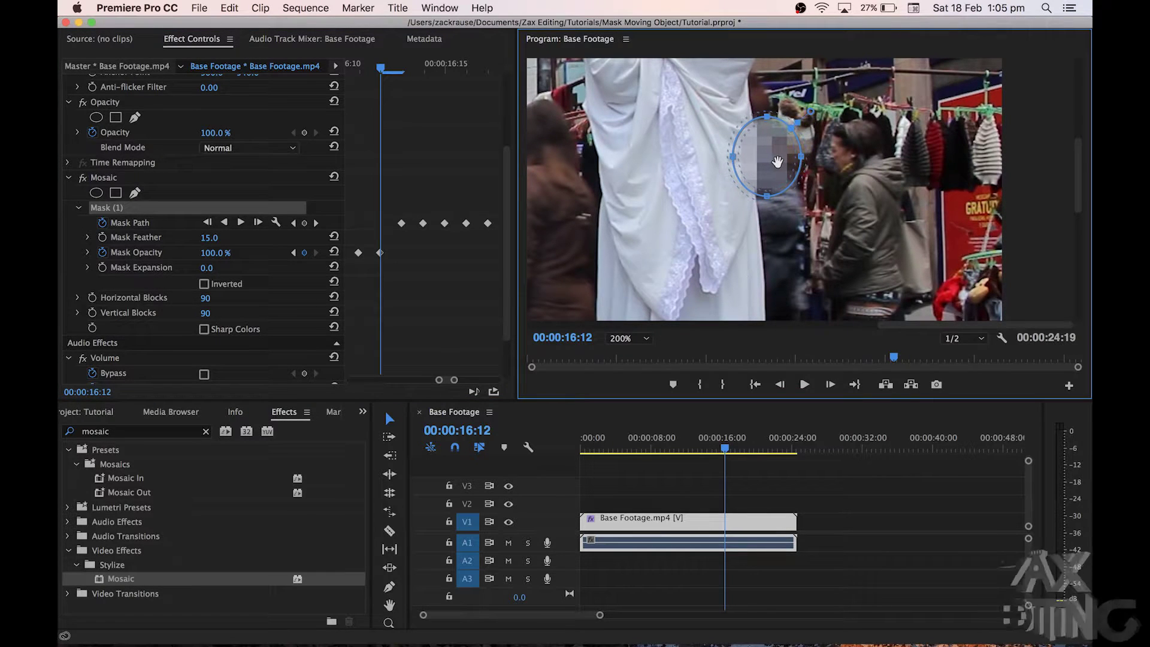
- Track the mask forward from its 00:00:17:00 keyframe, stop at 00:00:17:15, and shift the mask fully outside the picture edge there
scroll(441, 271, "down", 5)
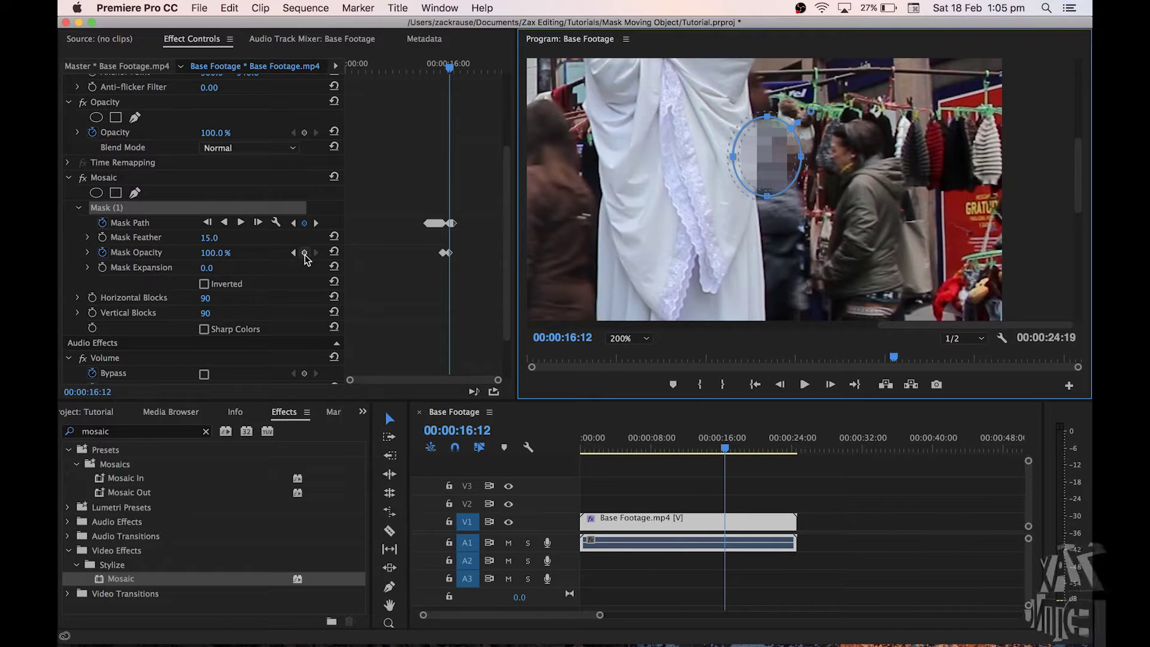
left_click_drag(450, 67, 468, 71)
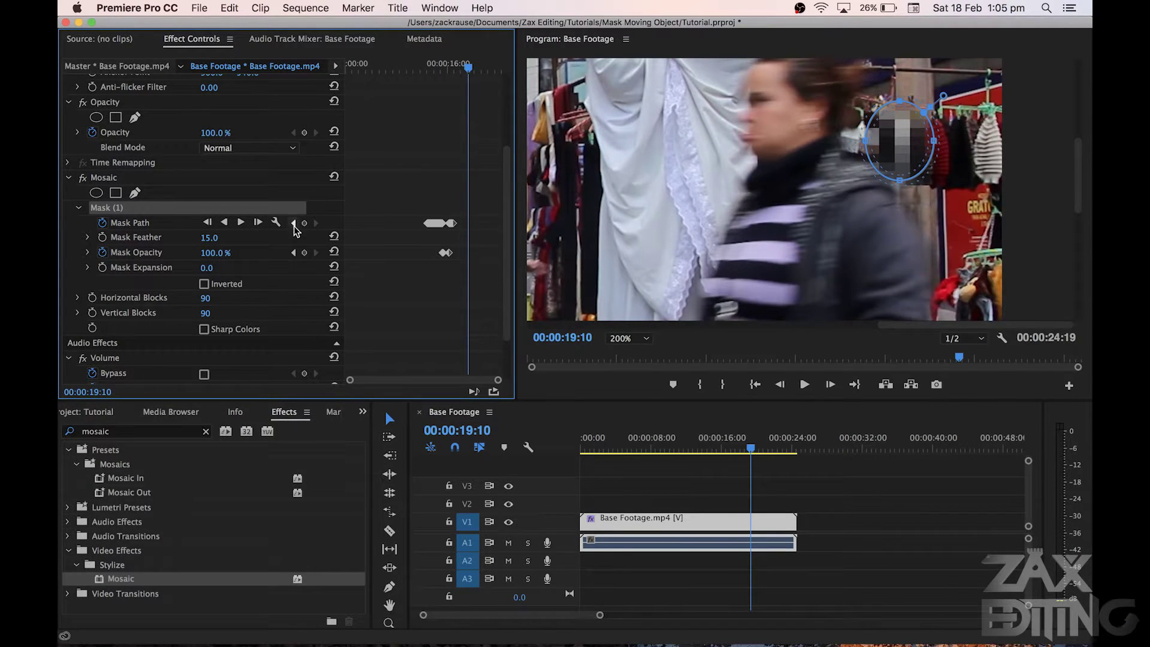
left_click(293, 223)
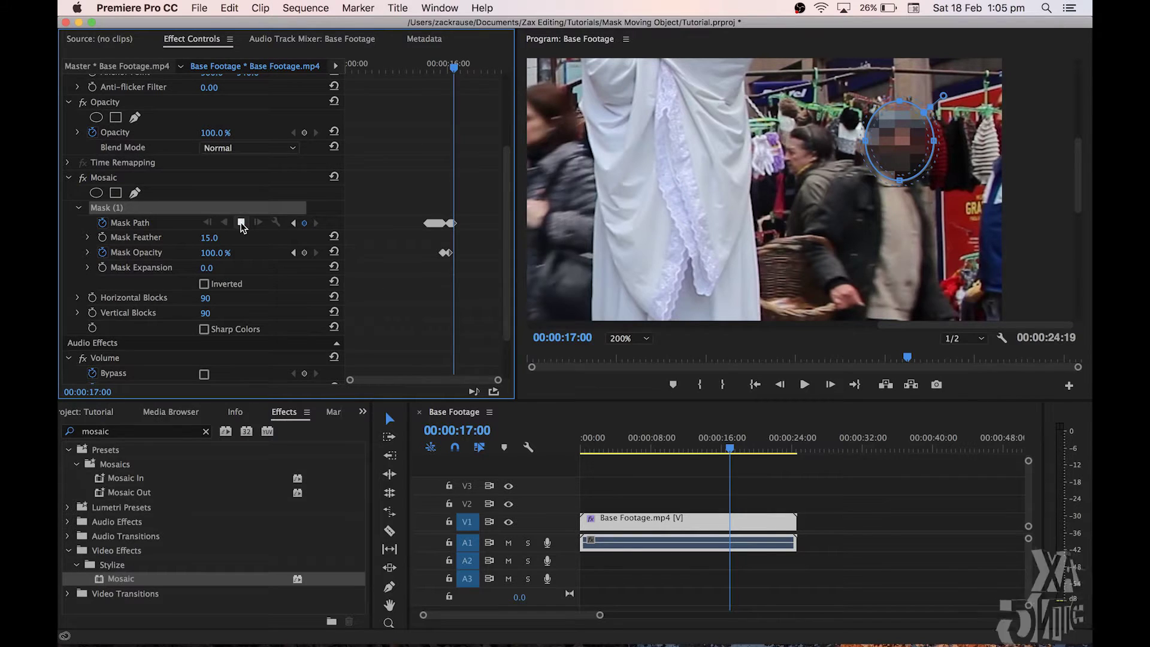
left_click(240, 222)
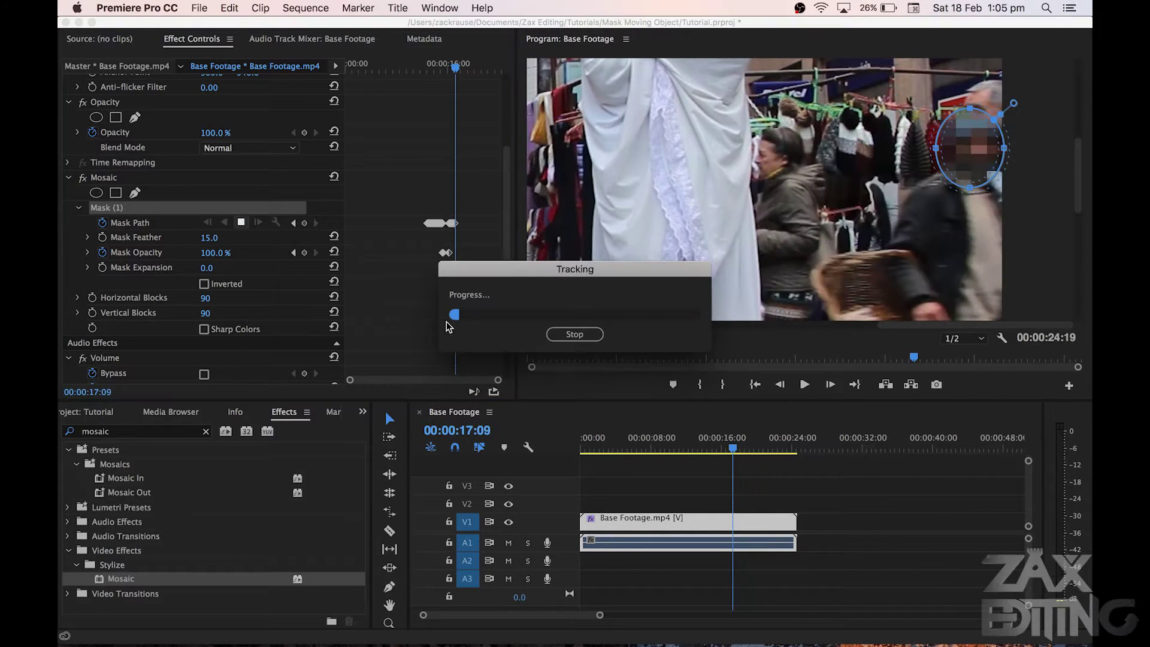
left_click(575, 334)
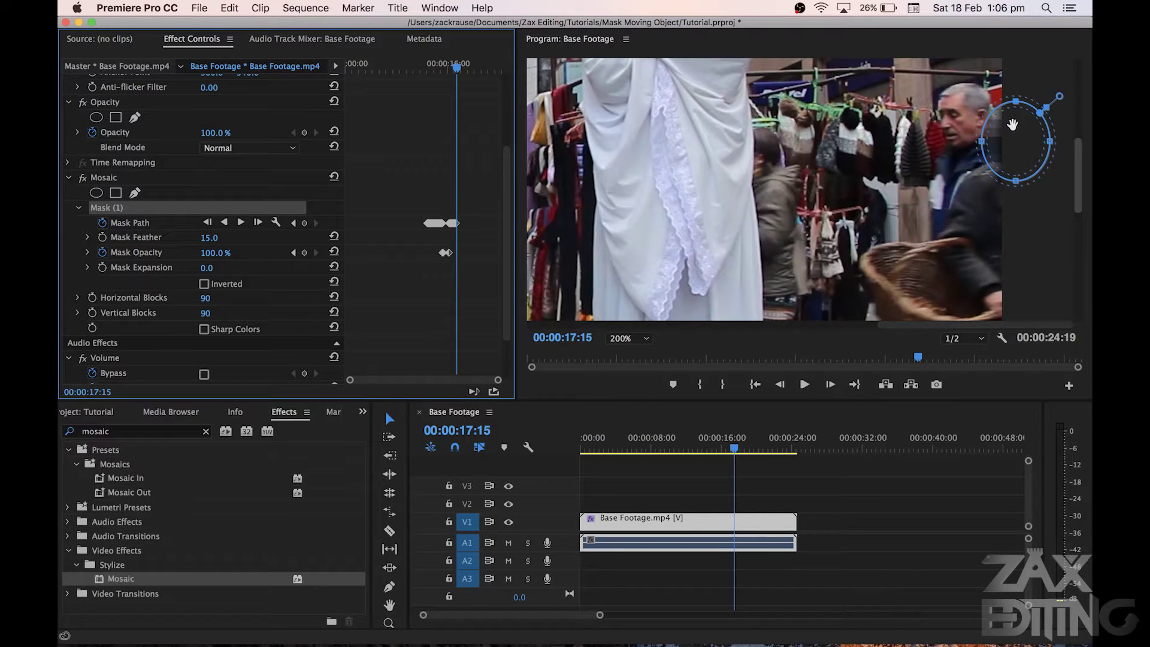
left_click_drag(1020, 130, 1028, 130)
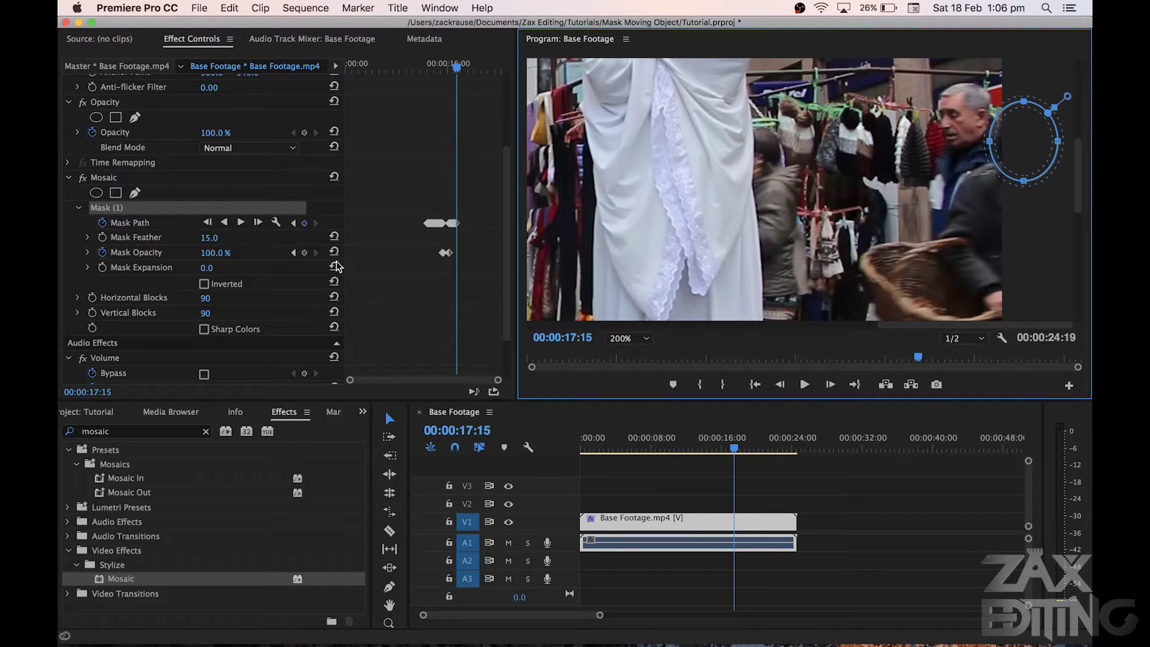
- Keyframe the mask opacity at 100% on 00:00:17:15 and 0% on 00:00:17:16, and check the blurred face around 00:00:16:22
left_click(304, 252)
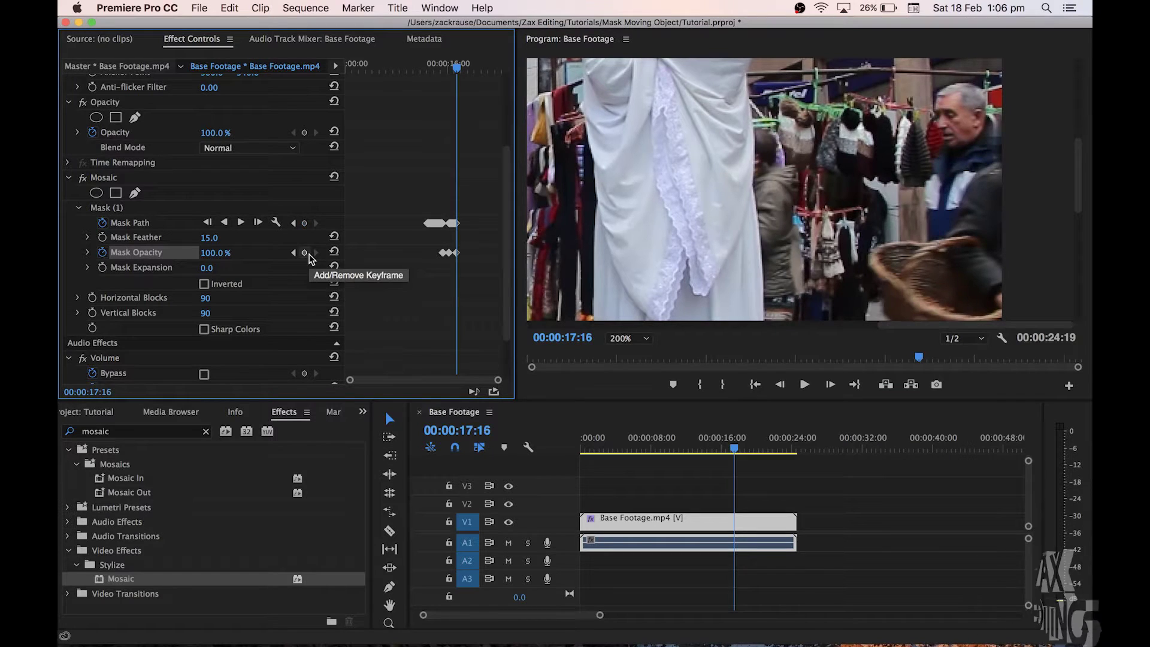
key("Right")
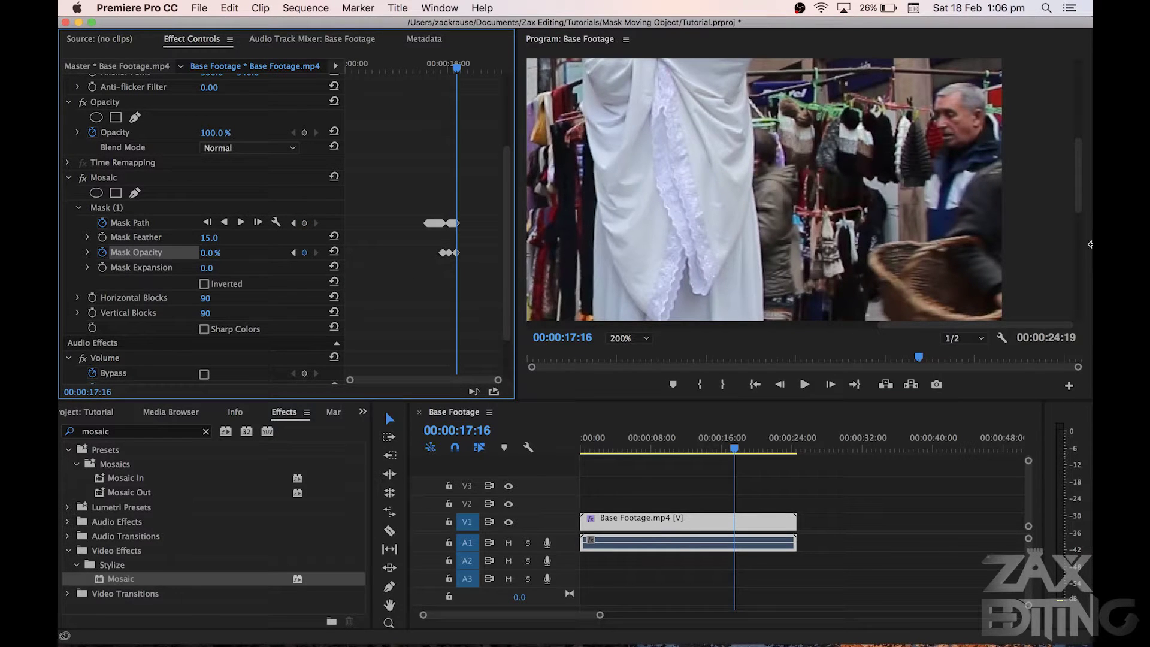
left_click_drag(888, 361, 898, 363)
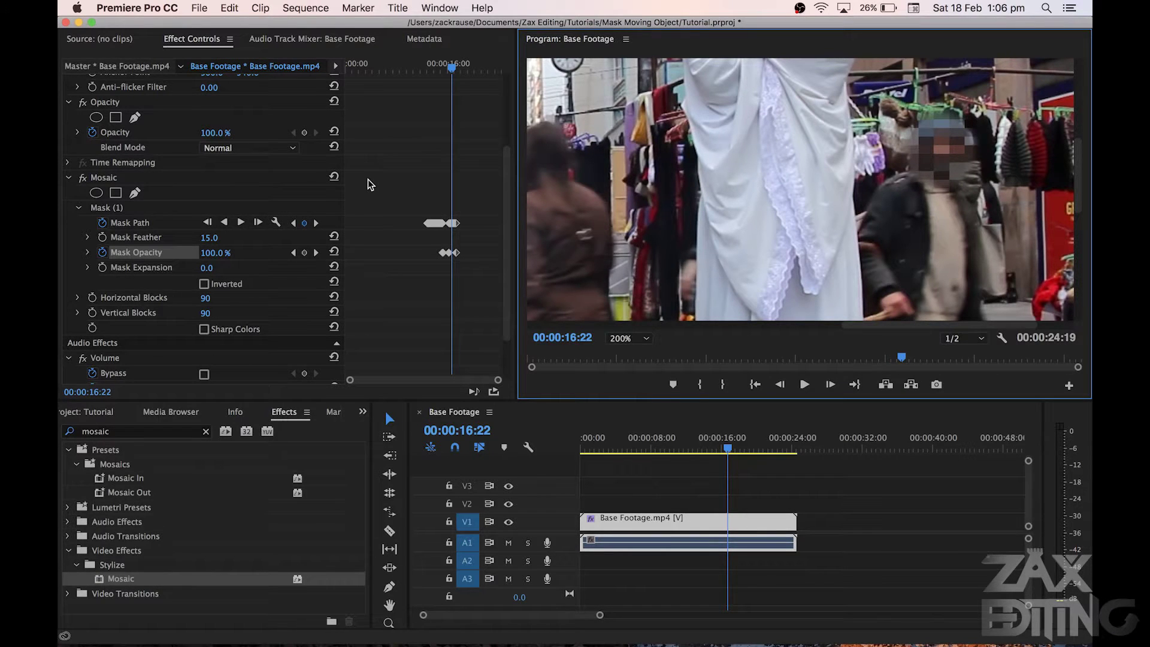
- Find the Gaussian Blur video effect by searching for "gaussian" and apply it to the Base Footage clip
left_click(149, 429)
type("g")
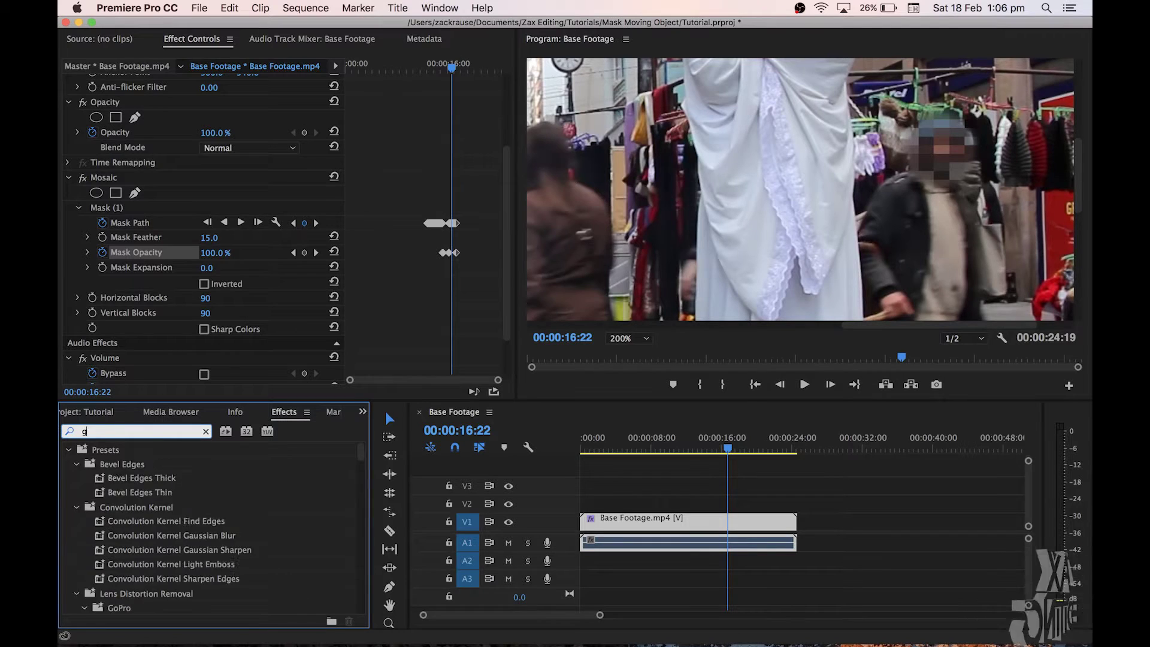
type("aussian")
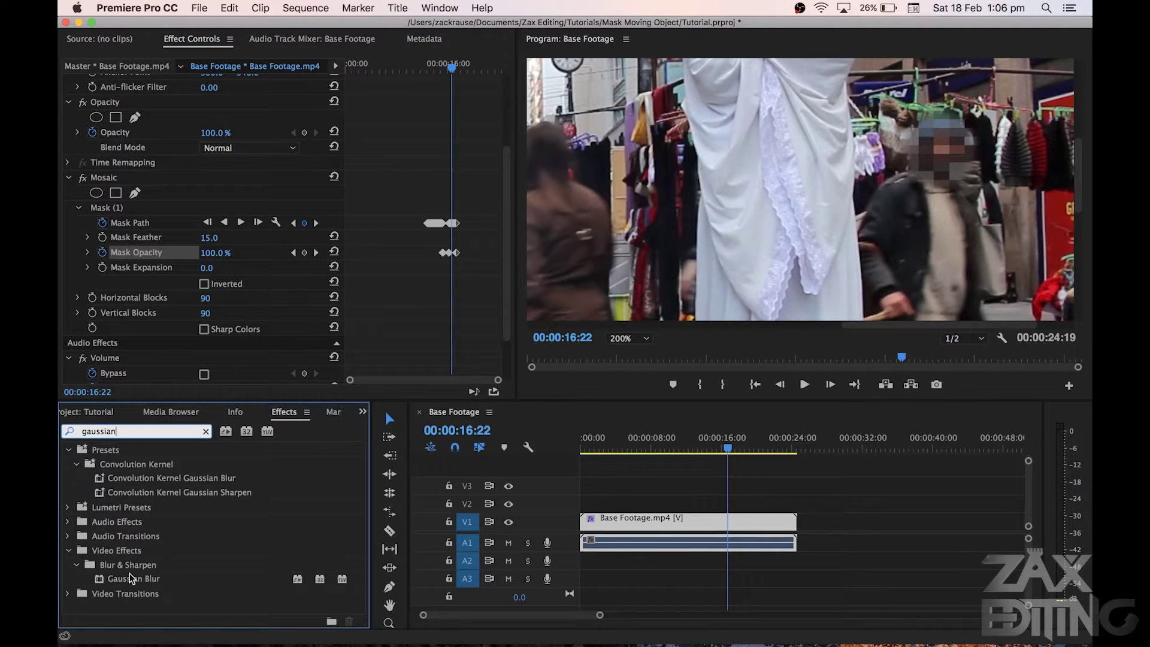
left_click_drag(131, 577, 137, 350)
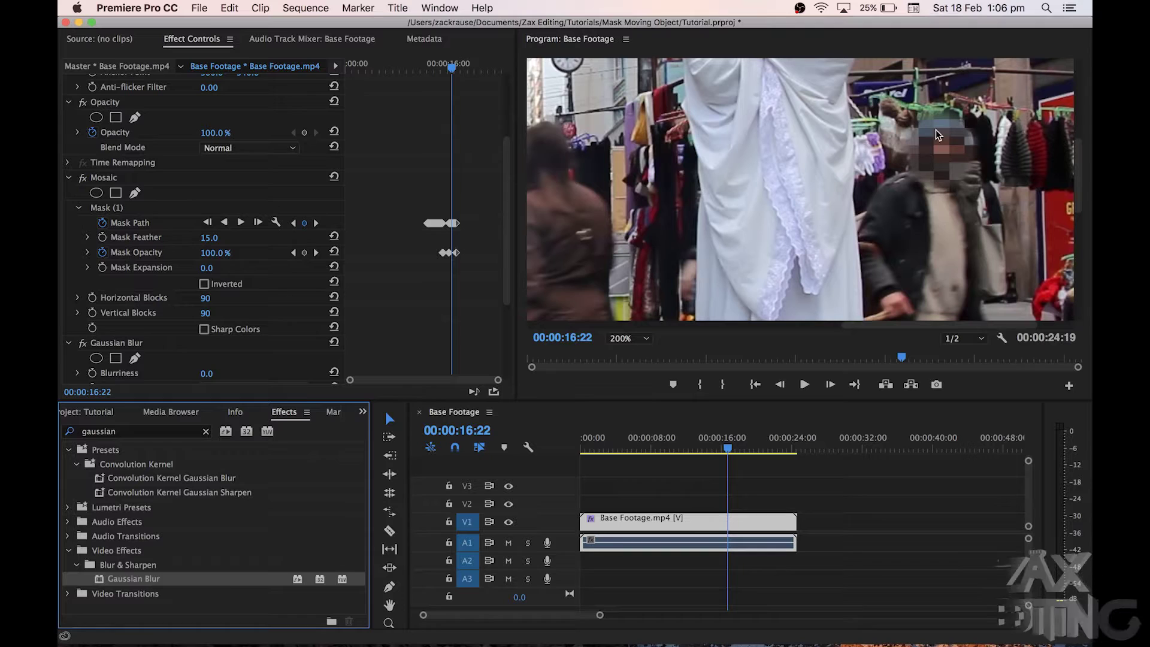
- Copy the Mosaic effect's tracked mask with its keyframes onto the Gaussian Blur effect
left_click(120, 208)
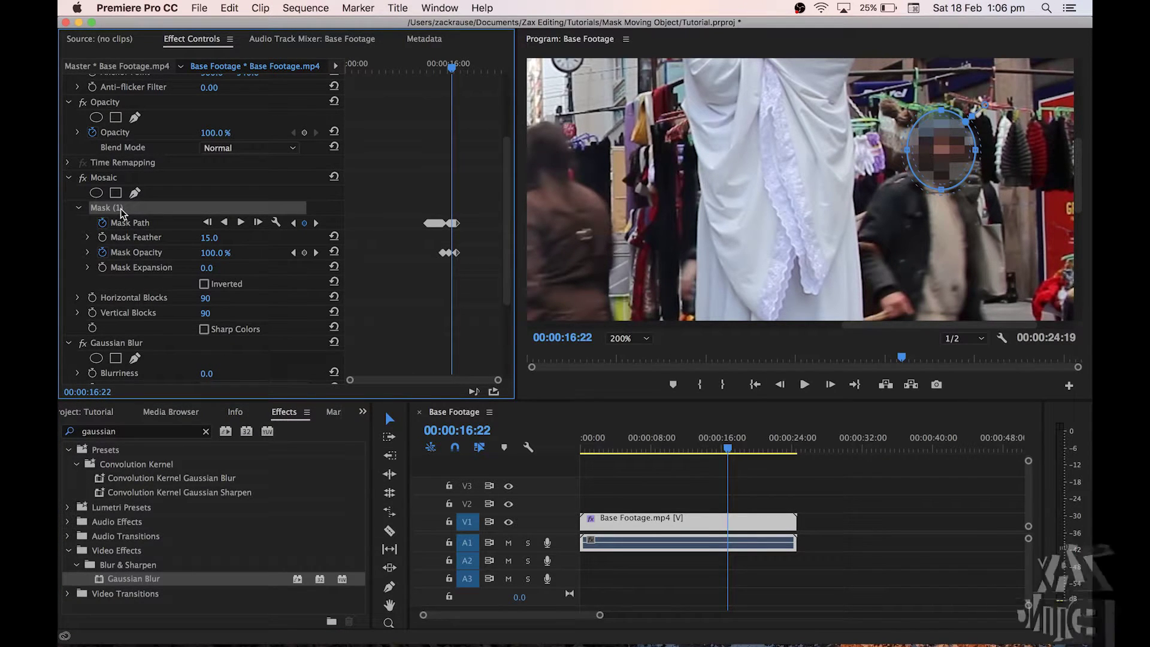
left_click(142, 343)
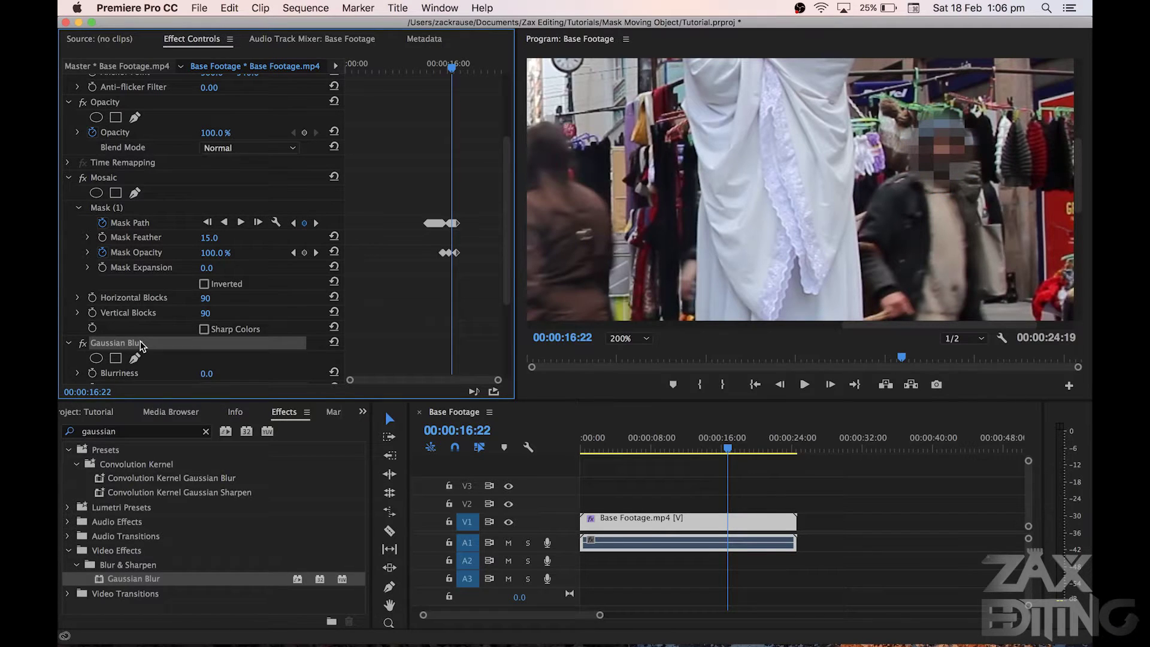
key("super+v")
scroll(142, 275, "down", 2)
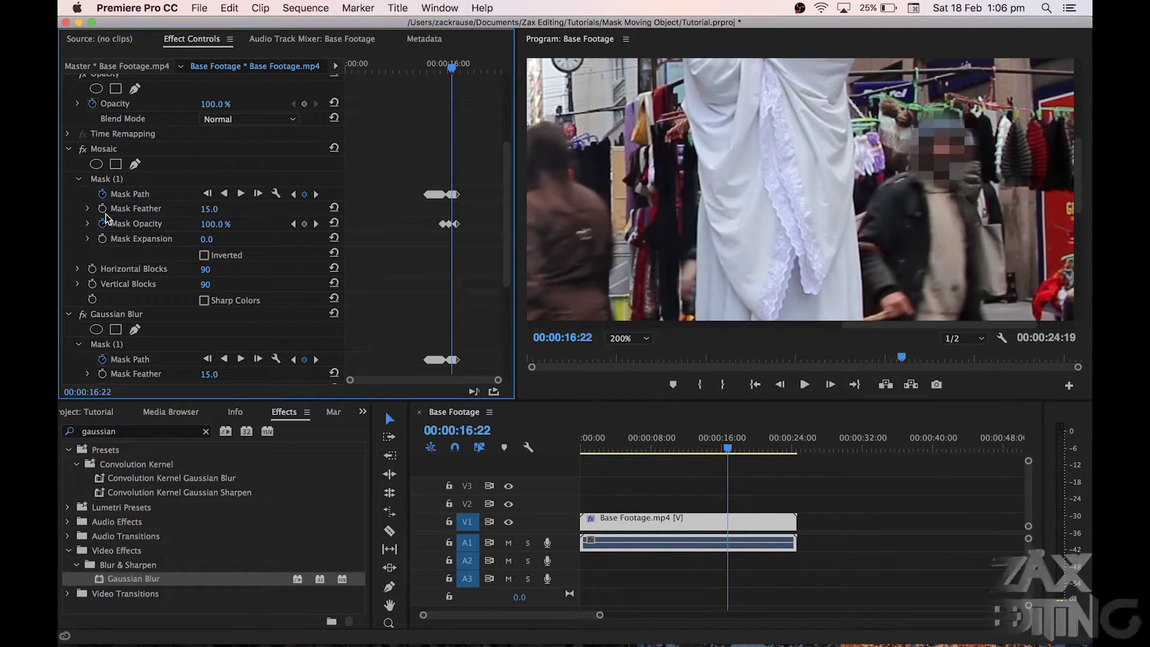
- Turn off the Mosaic effect and set the Gaussian Blur blurriness to 35
left_click(83, 148)
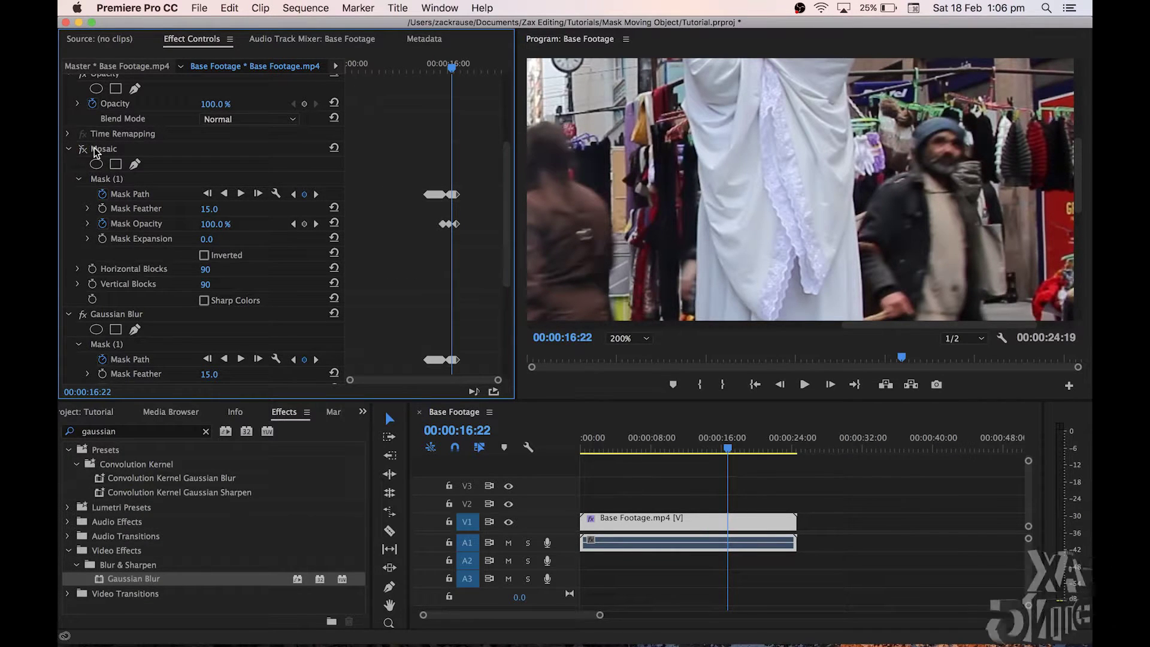
scroll(146, 264, "down", 7)
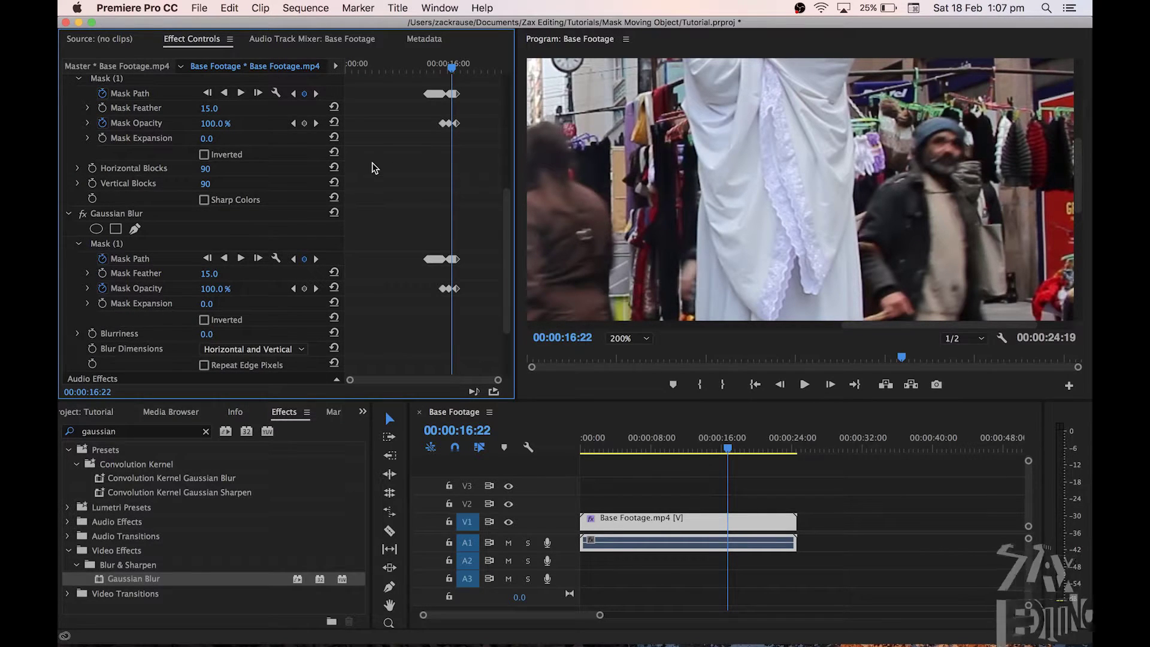
left_click_drag(206, 333, 219, 335)
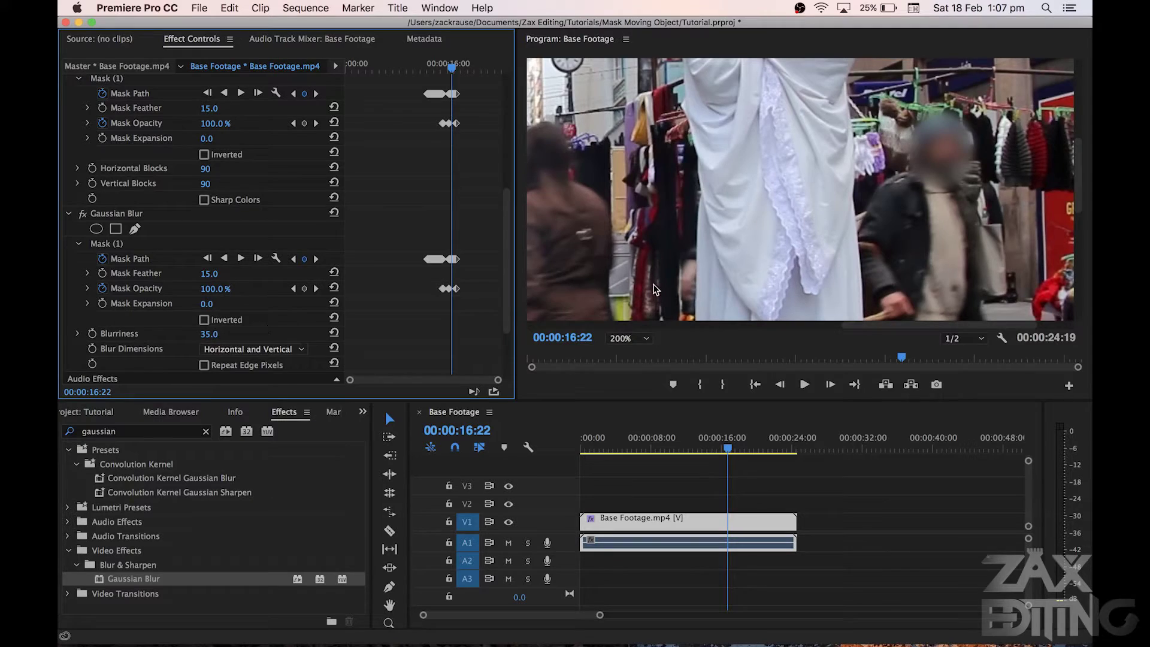
- Fit the whole frame in the preview and scrub back to about 00:00:12:29 to check the blur on the man's face
left_click_drag(453, 70, 451, 72)
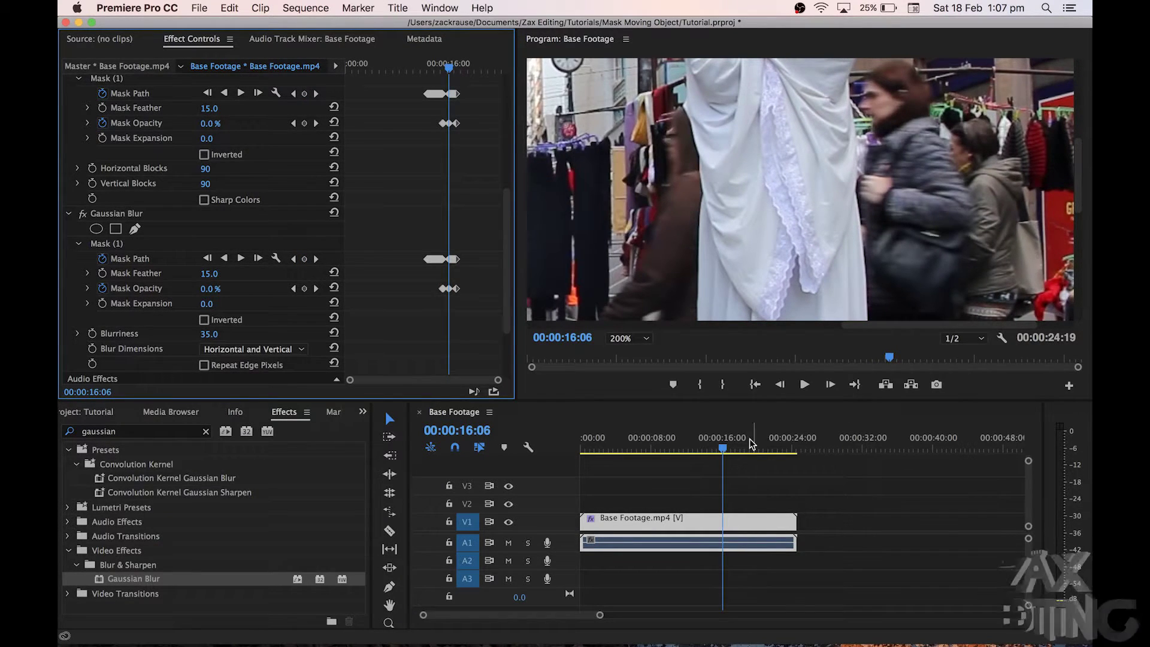
left_click(722, 450)
left_click_drag(721, 451, 716, 446)
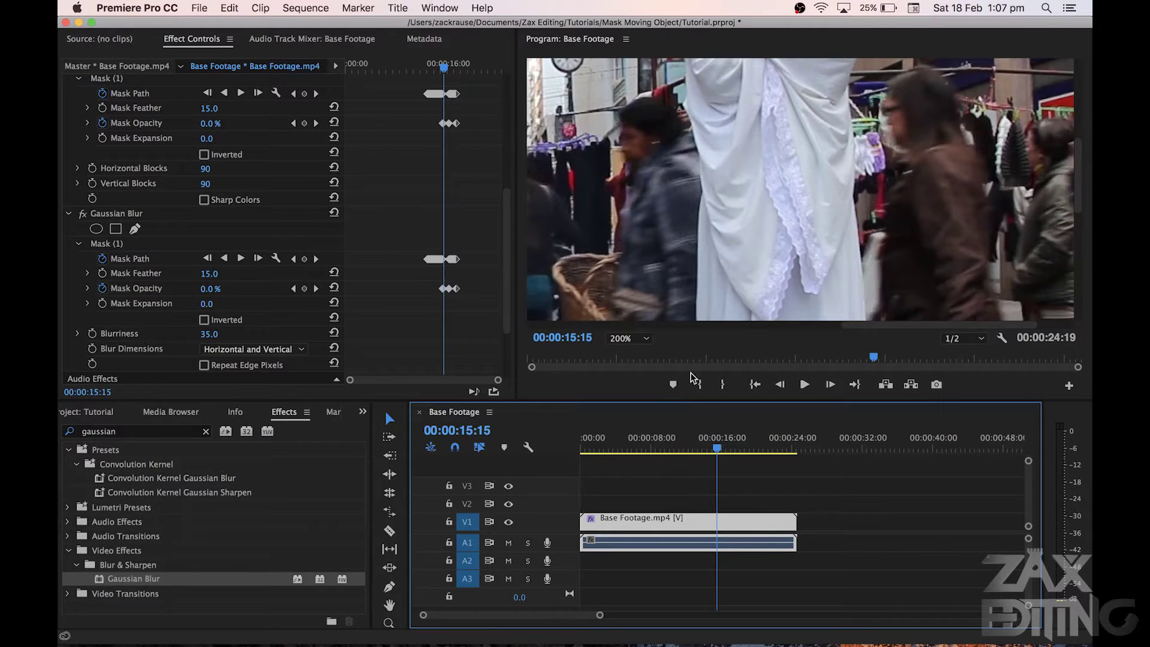
left_click_drag(878, 323, 760, 325)
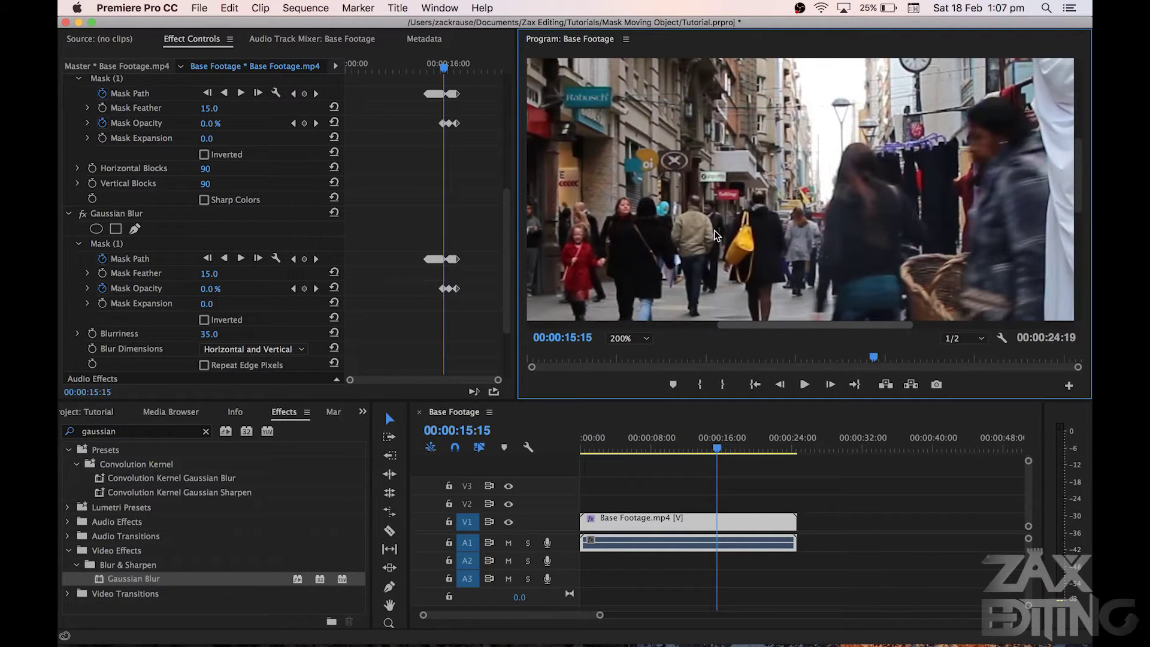
left_click(642, 339)
left_click(643, 356)
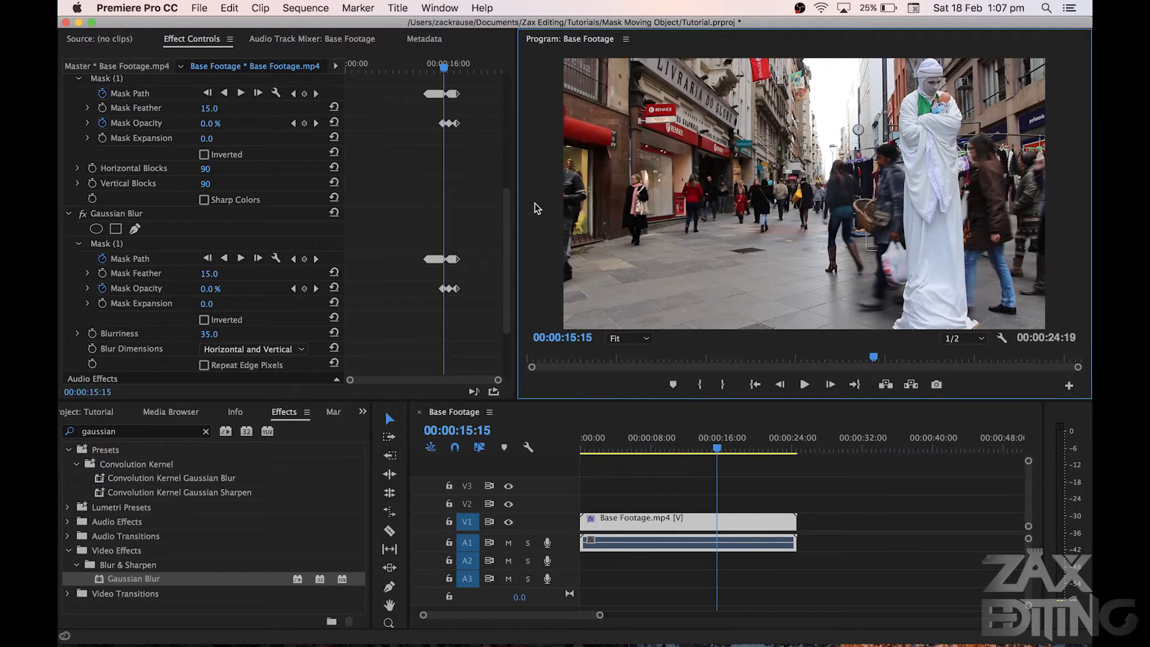
left_click_drag(868, 357, 811, 362)
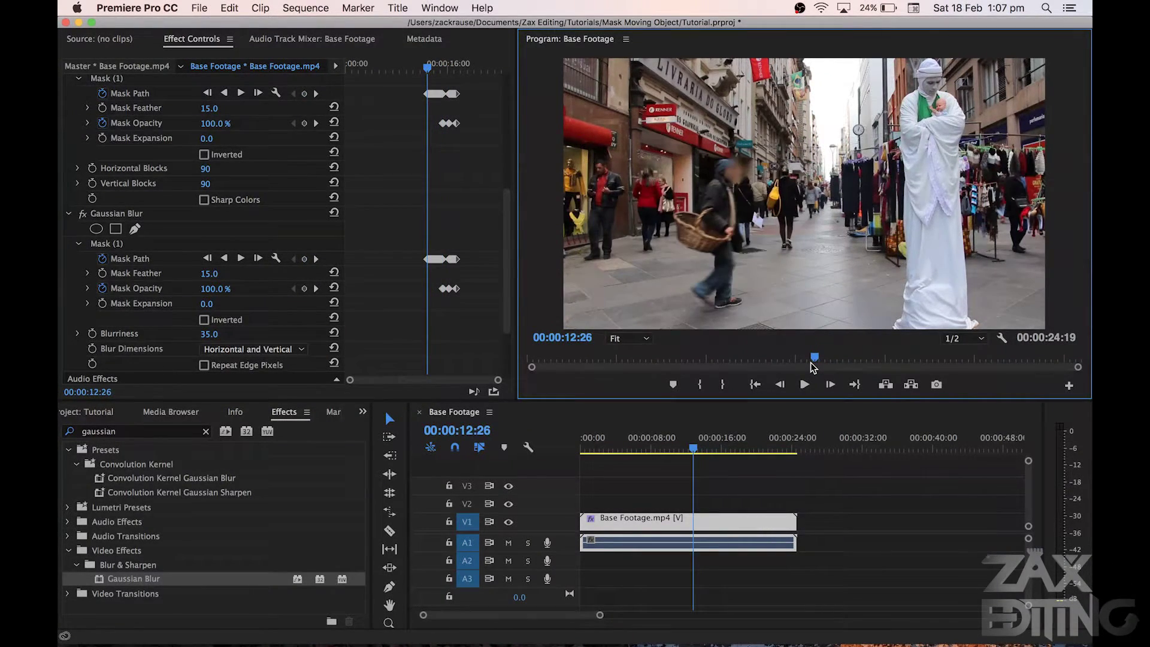
left_click_drag(810, 363, 813, 362)
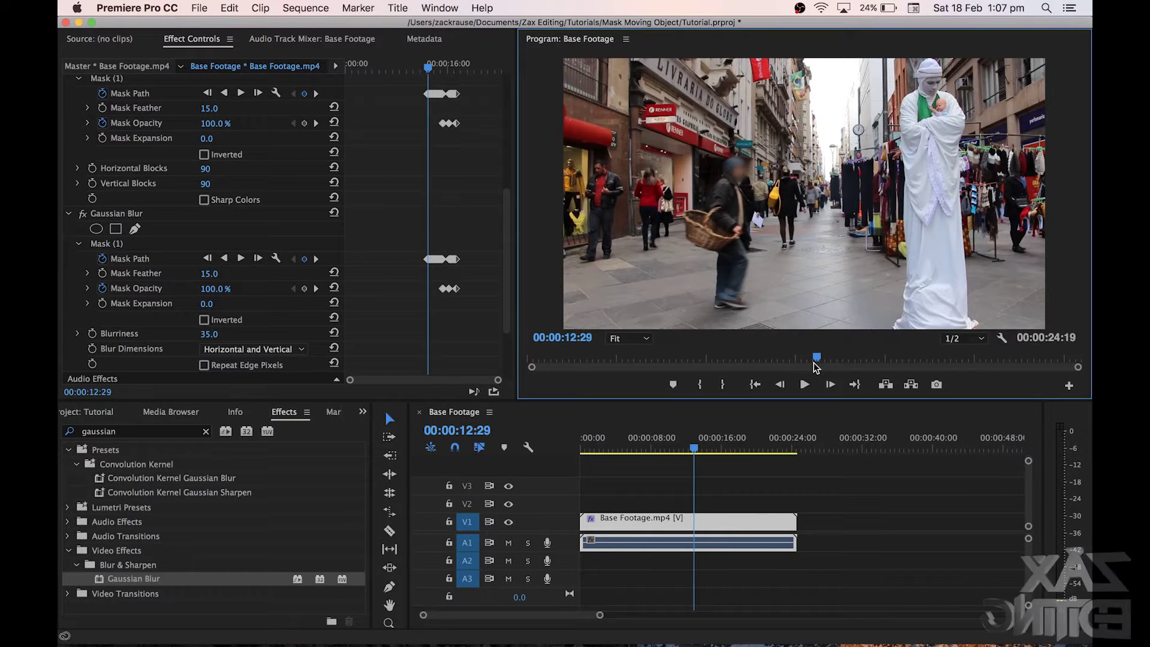
- Track the Gaussian Blur mask backward from 00:00:13:00 and stop the tracking at 00:00:11:07
left_click(316, 93)
scroll(357, 156, "up", 3)
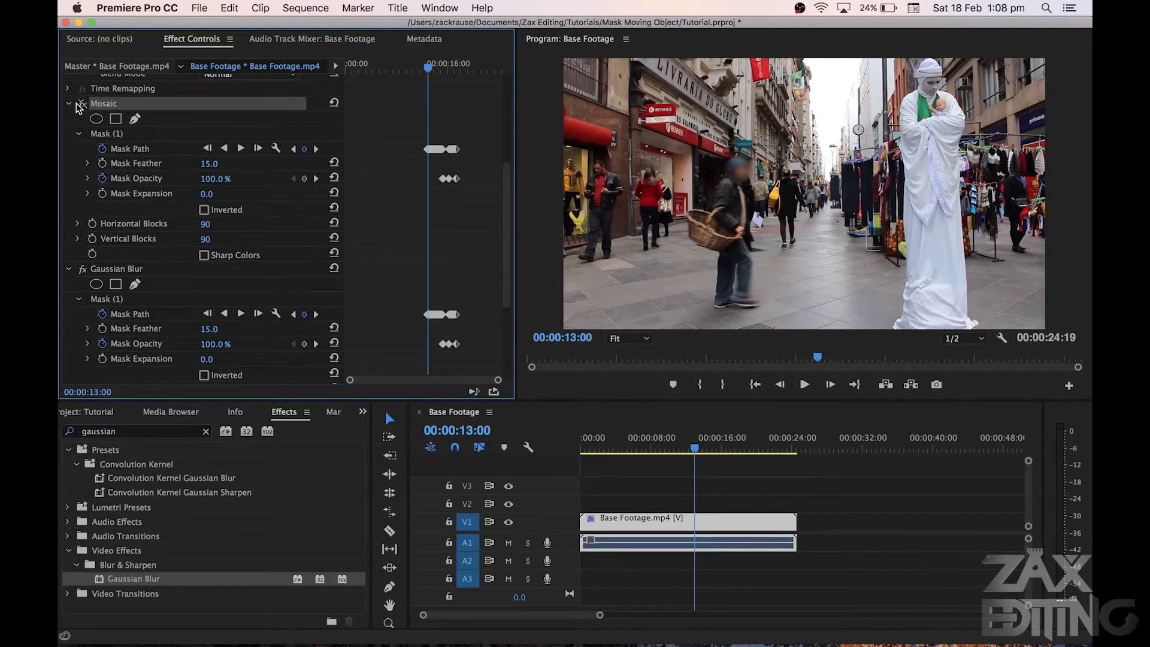
left_click(68, 103)
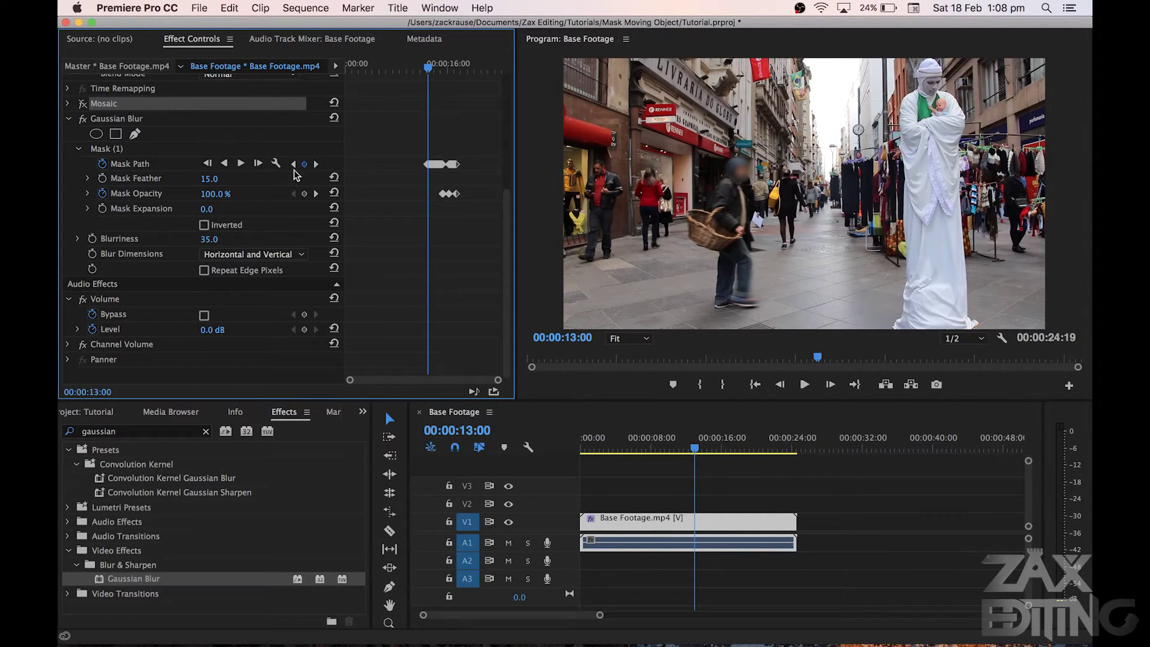
left_click(224, 164)
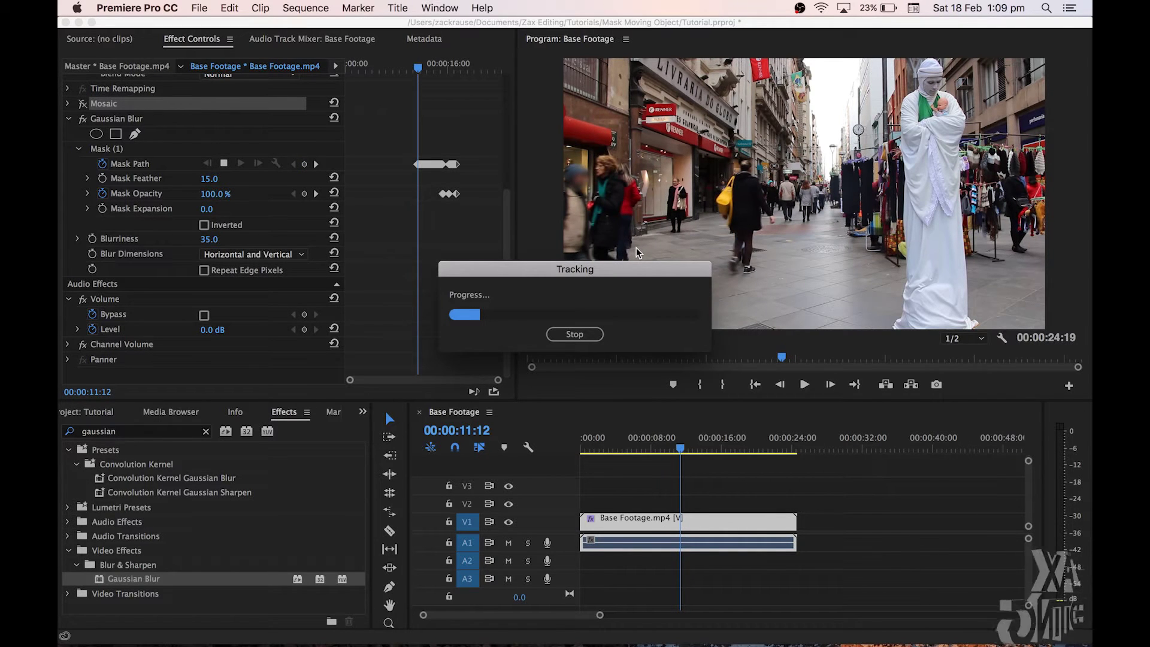
left_click(575, 336)
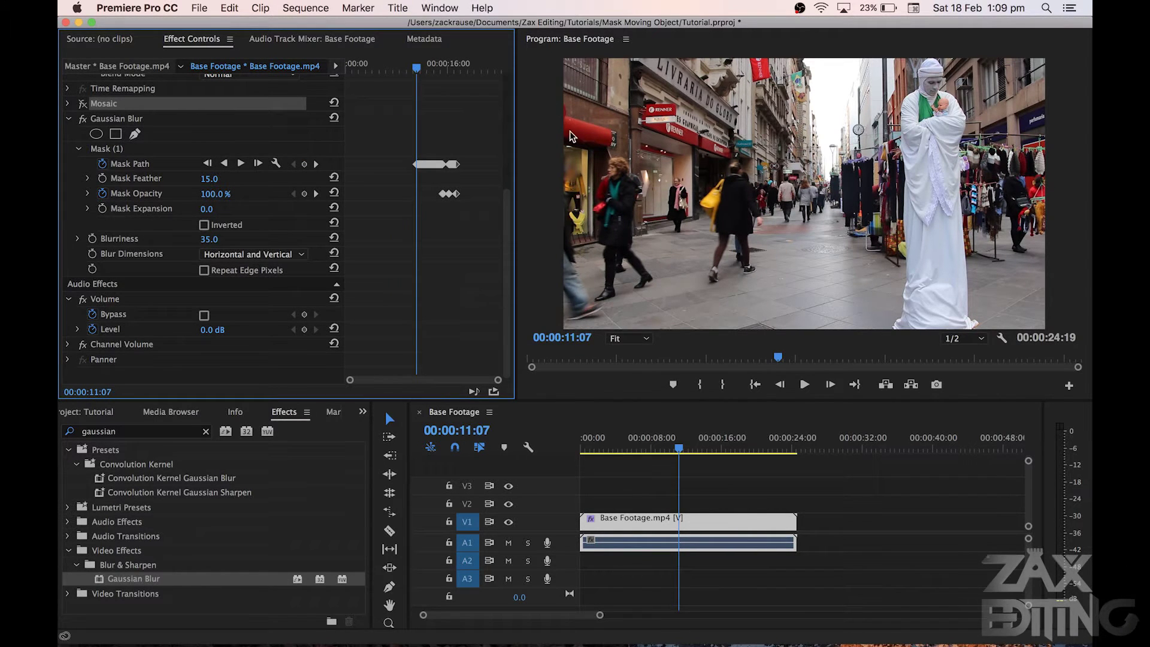
- Delete the earliest Gaussian Blur mask path keyframes, from 00:00:11:07 up to 00:00:11:09
key("equal")
key("equal")
key("equal")
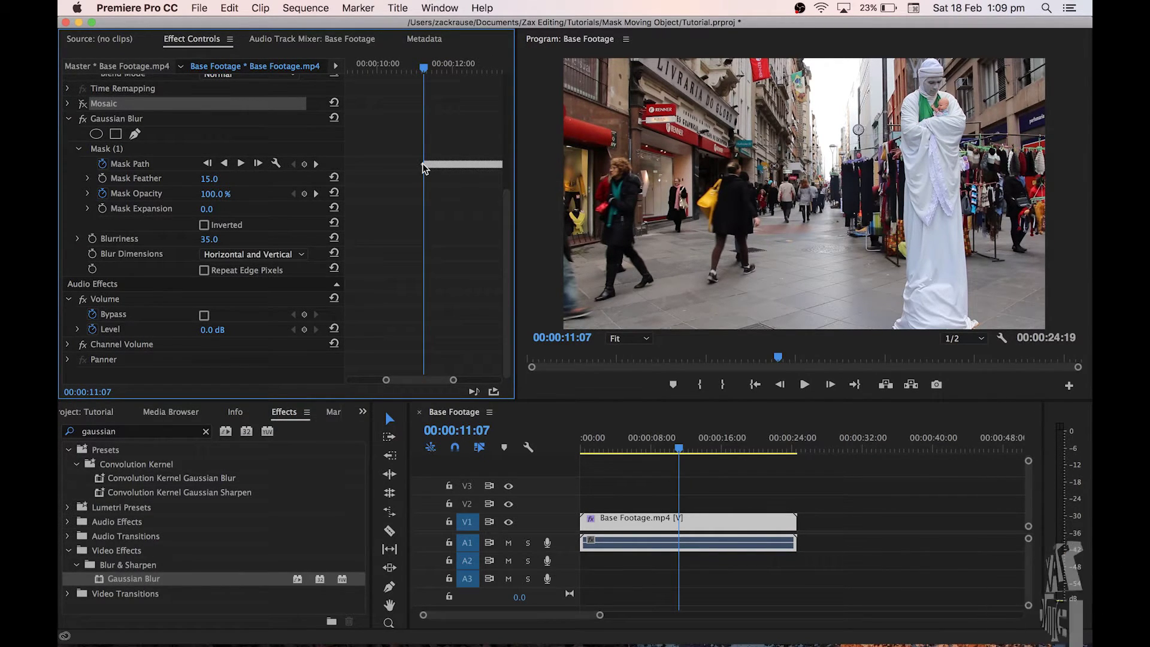
key("equal")
key("equal")
key("minus")
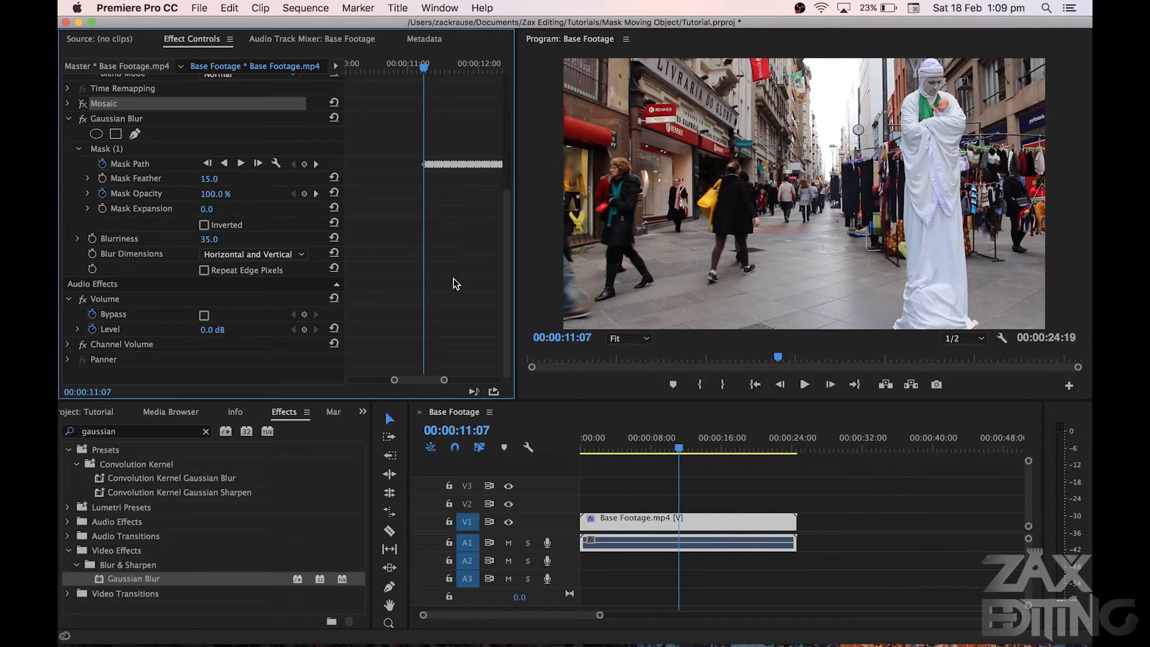
mouse_move(427, 381)
left_mouse_down()
mouse_move(451, 383)
mouse_move(437, 383)
left_mouse_up()
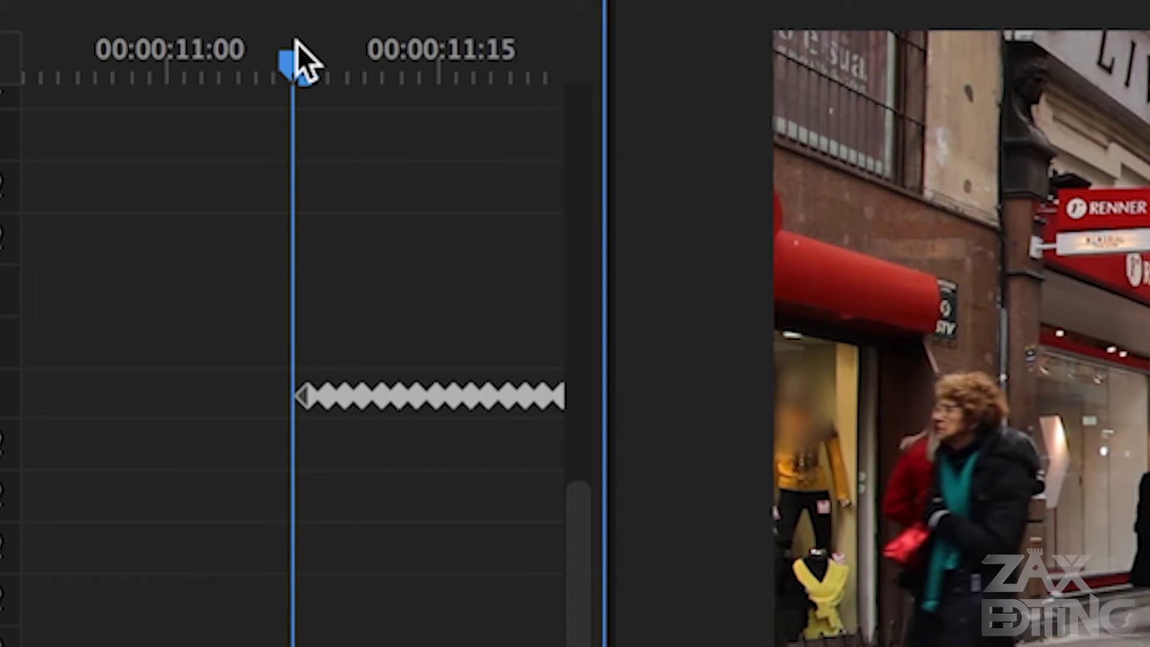
left_click_drag(295, 40, 349, 45)
left_click_drag(334, 360, 272, 441)
key("Delete")
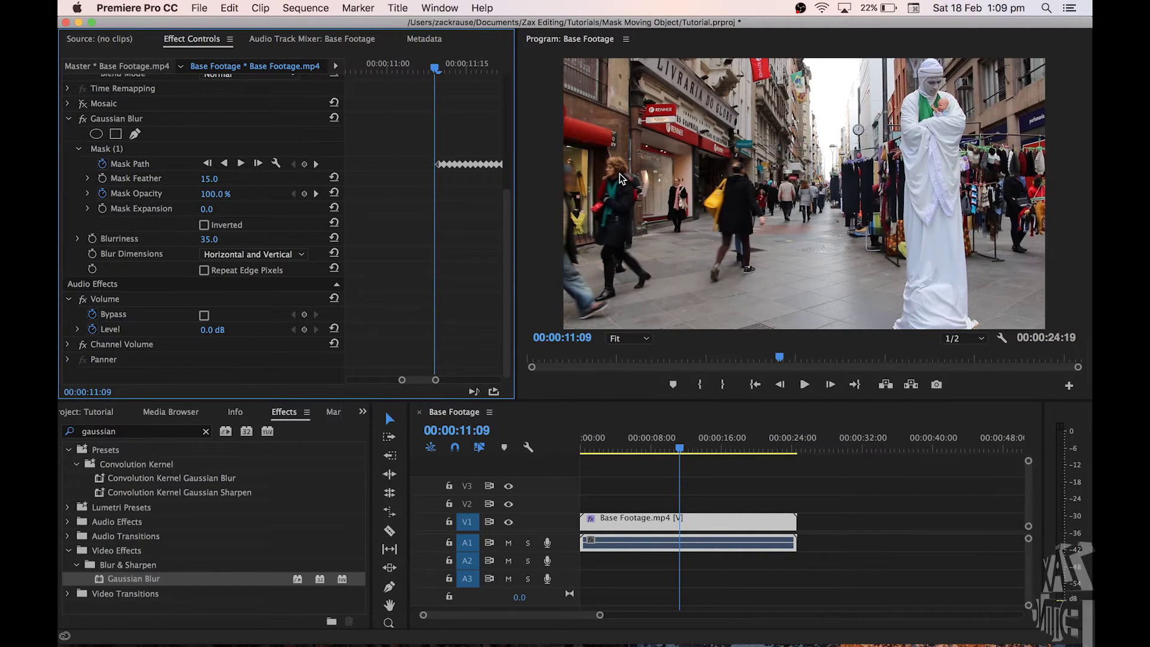
- Reposition the Gaussian Blur mask by hand over the man's head at the picture edge, at 00:00:11:09 and 00:00:11:08
left_click(138, 149)
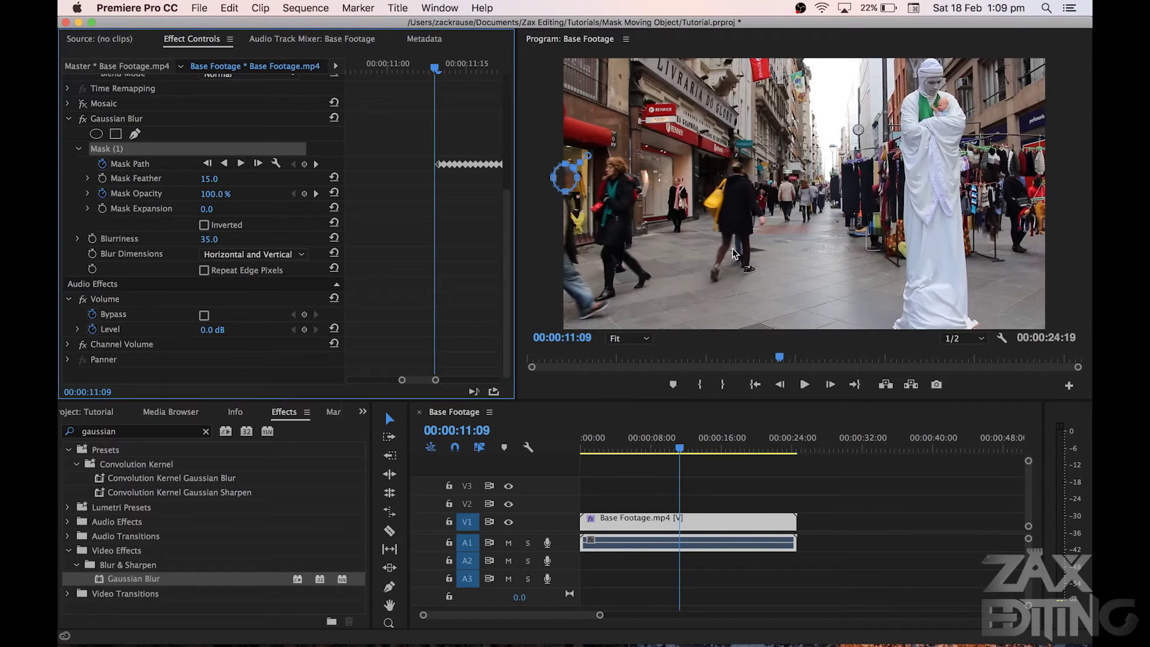
key("=")
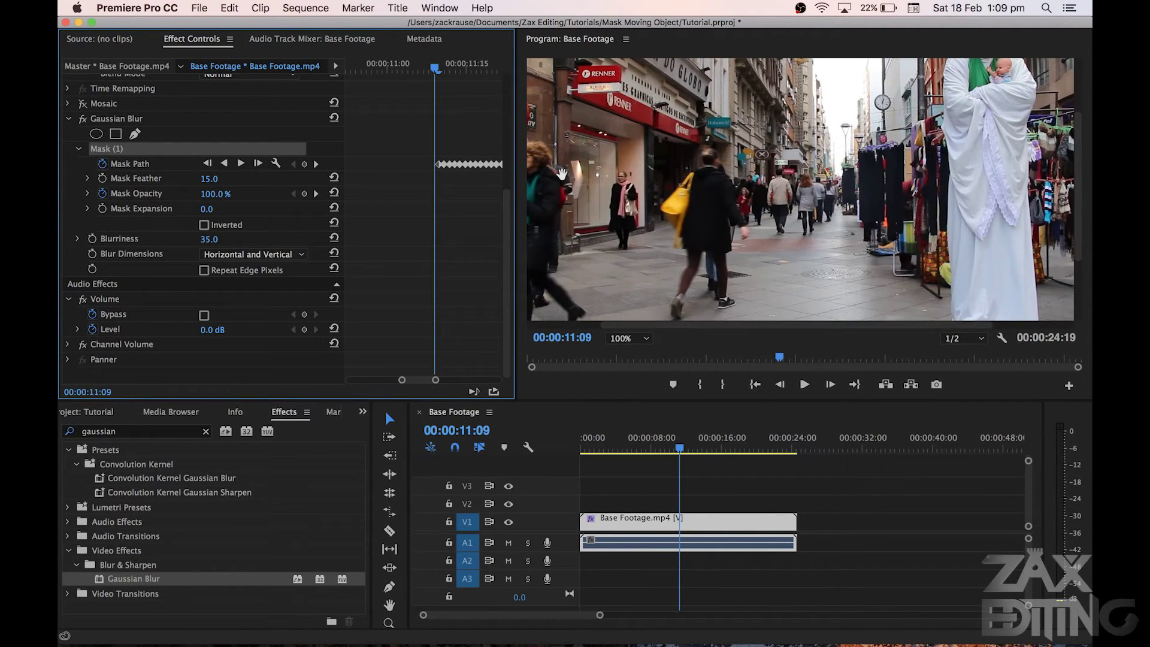
left_click_drag(685, 324, 612, 327)
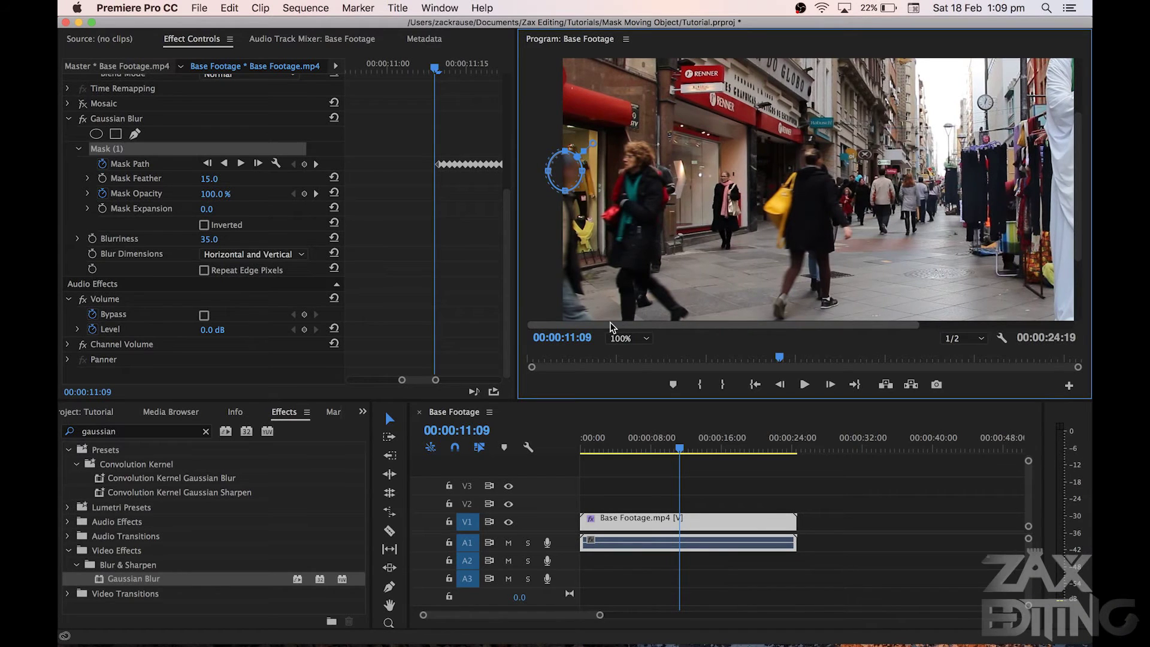
key("=")
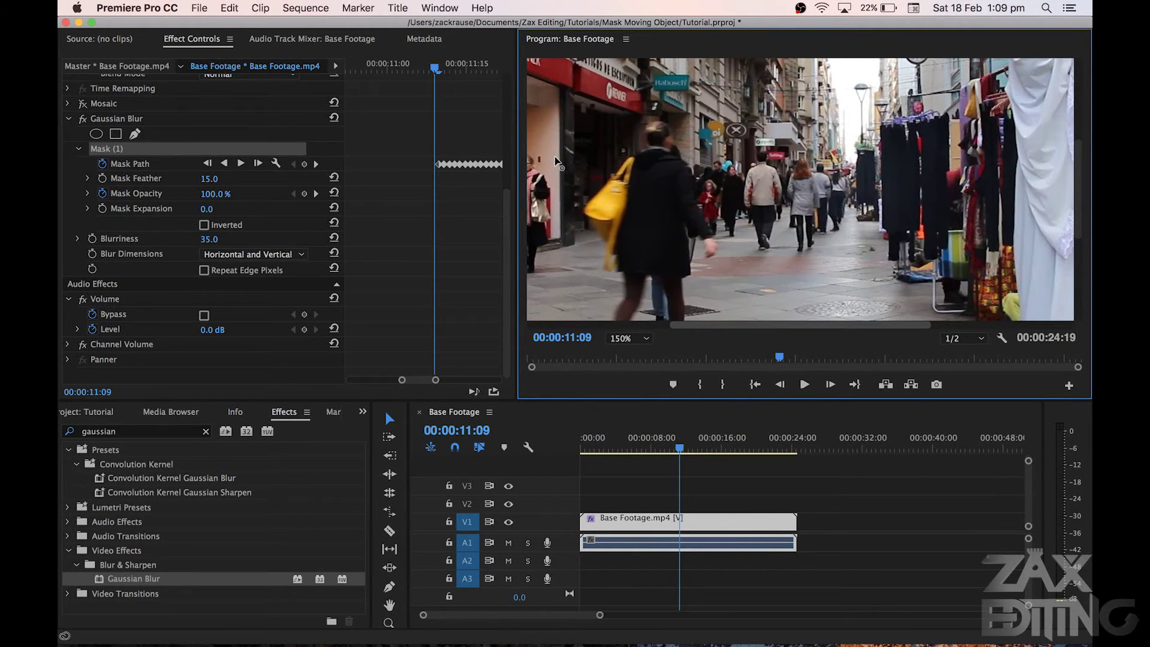
left_click_drag(727, 327, 594, 326)
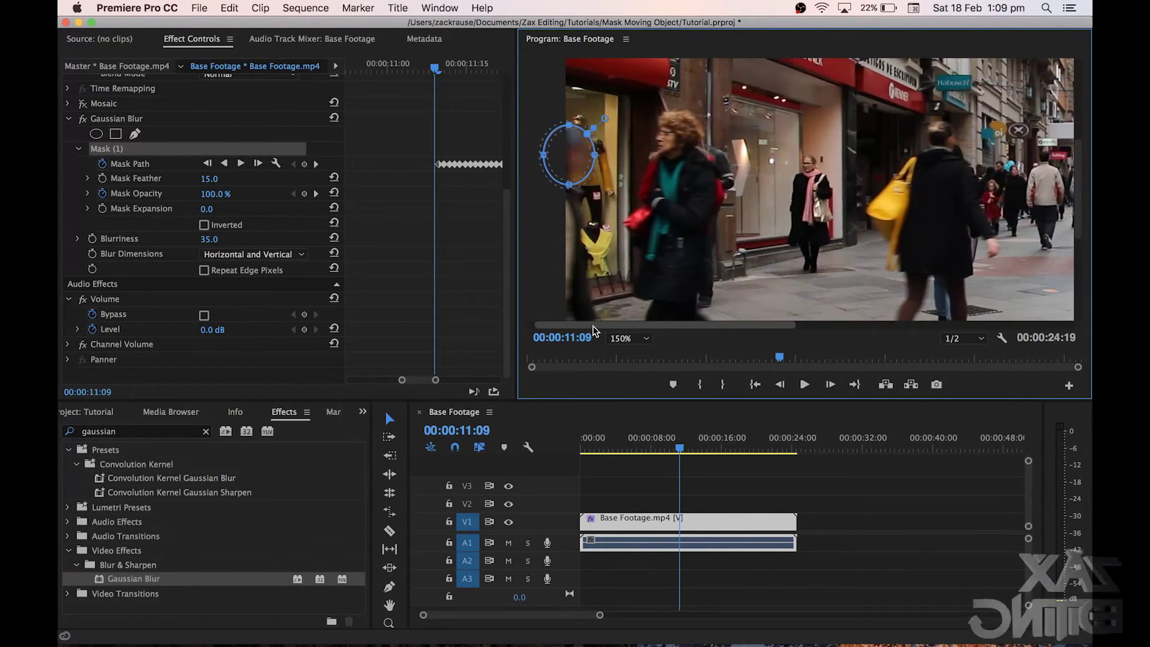
left_click_drag(577, 155, 565, 158)
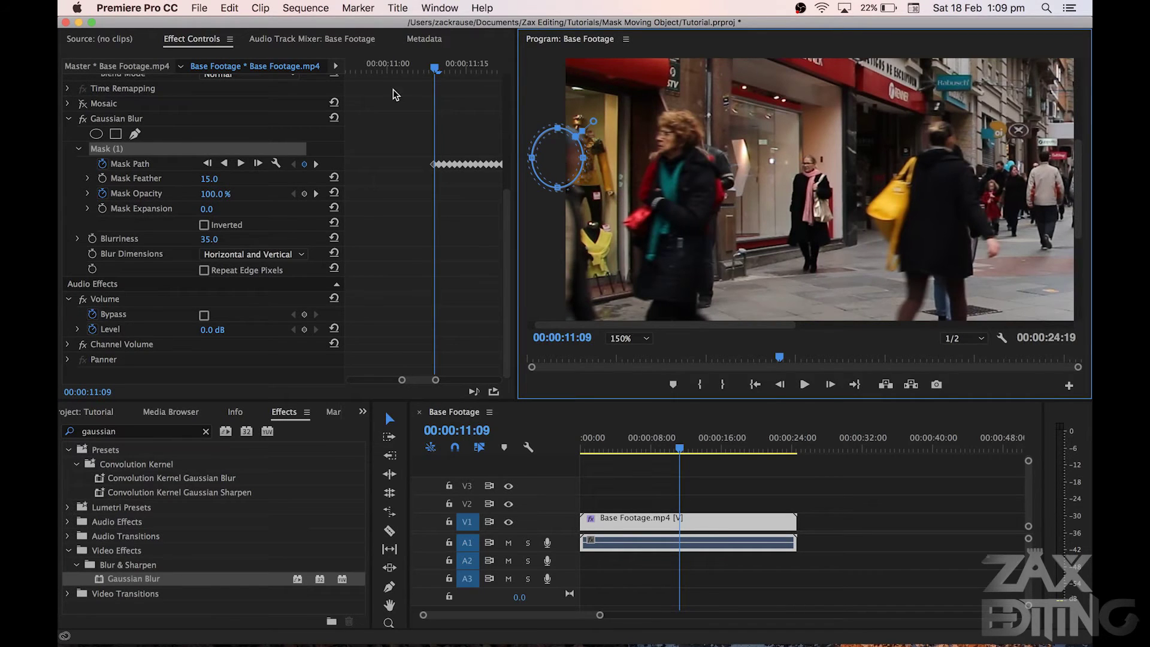
left_click(429, 66)
left_click_drag(573, 161, 565, 160)
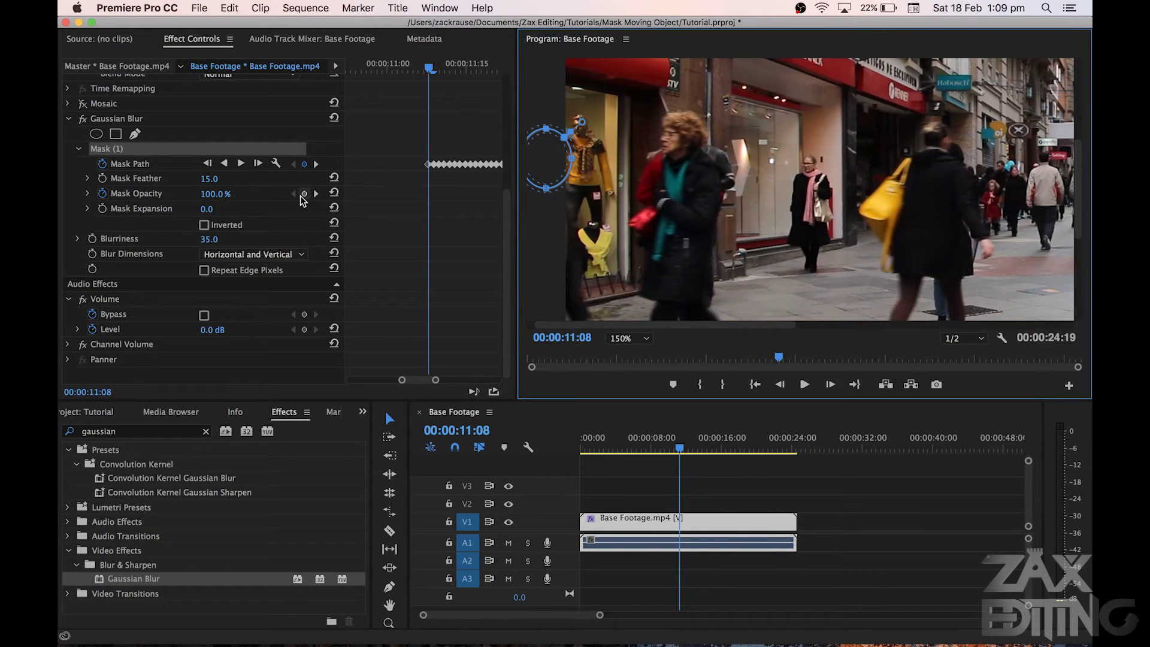
- Keyframe the Gaussian Blur mask opacity at 100% on 00:00:11:08 and 0% on 00:00:11:07
left_click(303, 193)
key("Left")
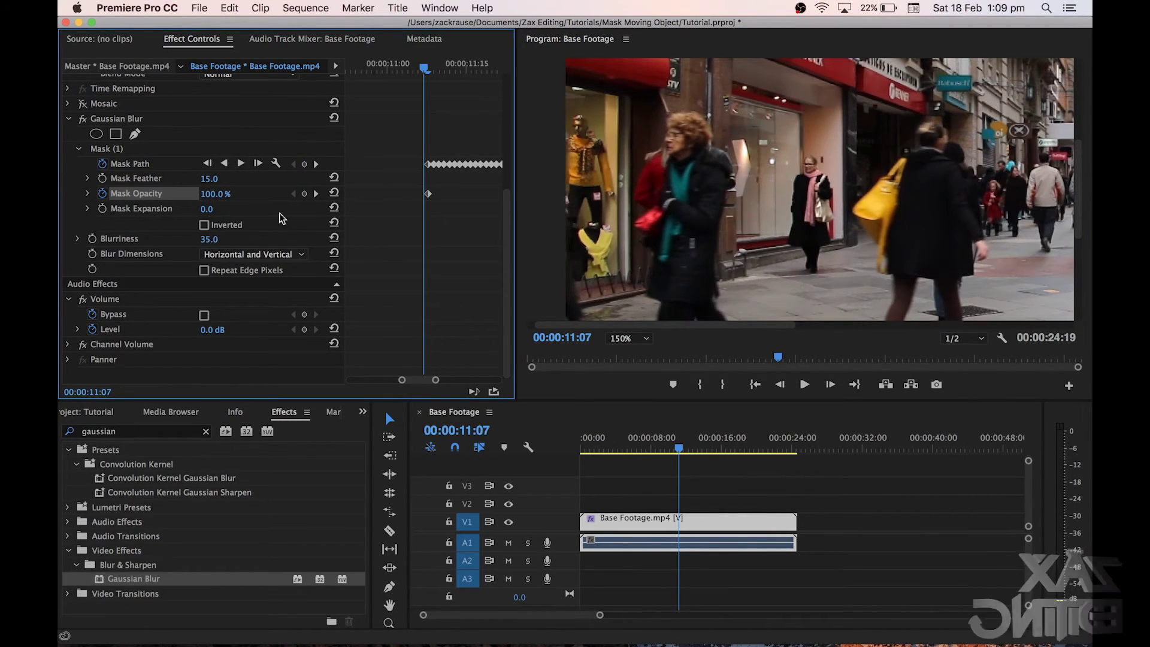
left_click_drag(215, 193, 185, 193)
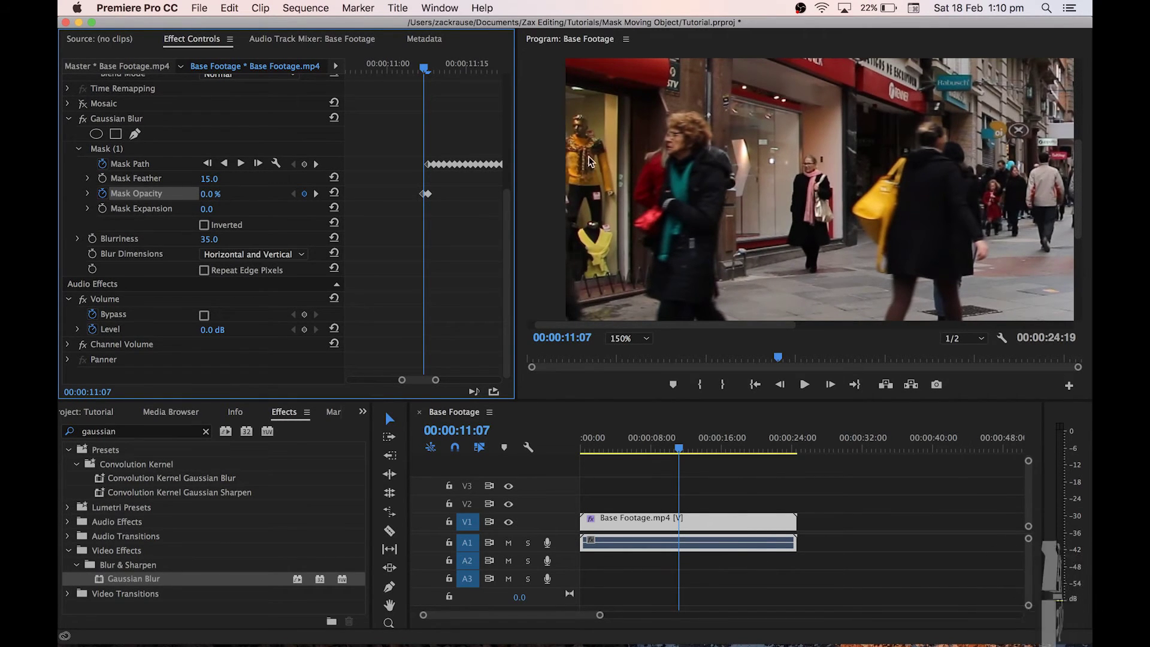
- Fit the whole frame in the preview and play the footage from 00:00:11:07 to 00:00:17:16 to check the blur
left_click(627, 338)
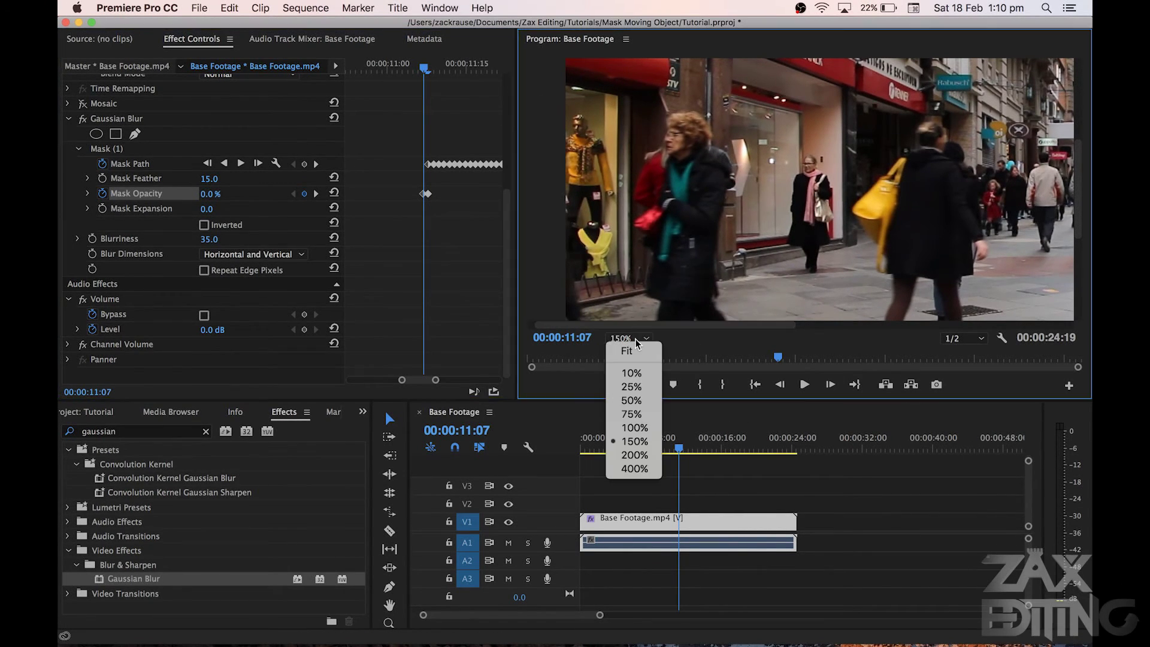
left_click(636, 351)
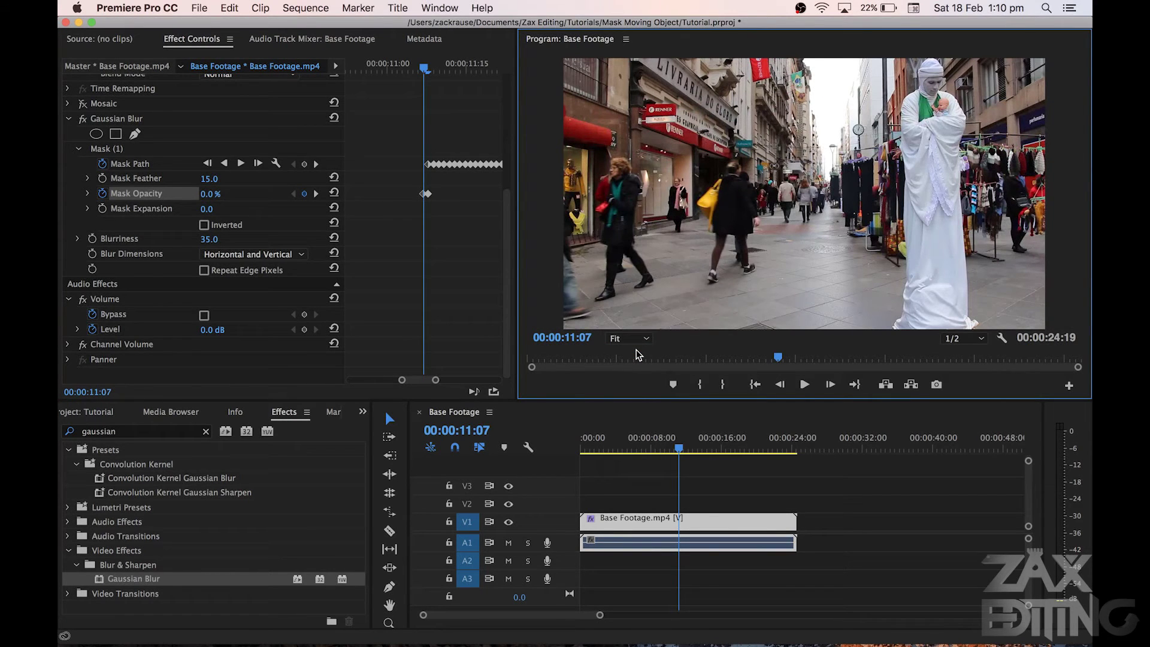
key("space")
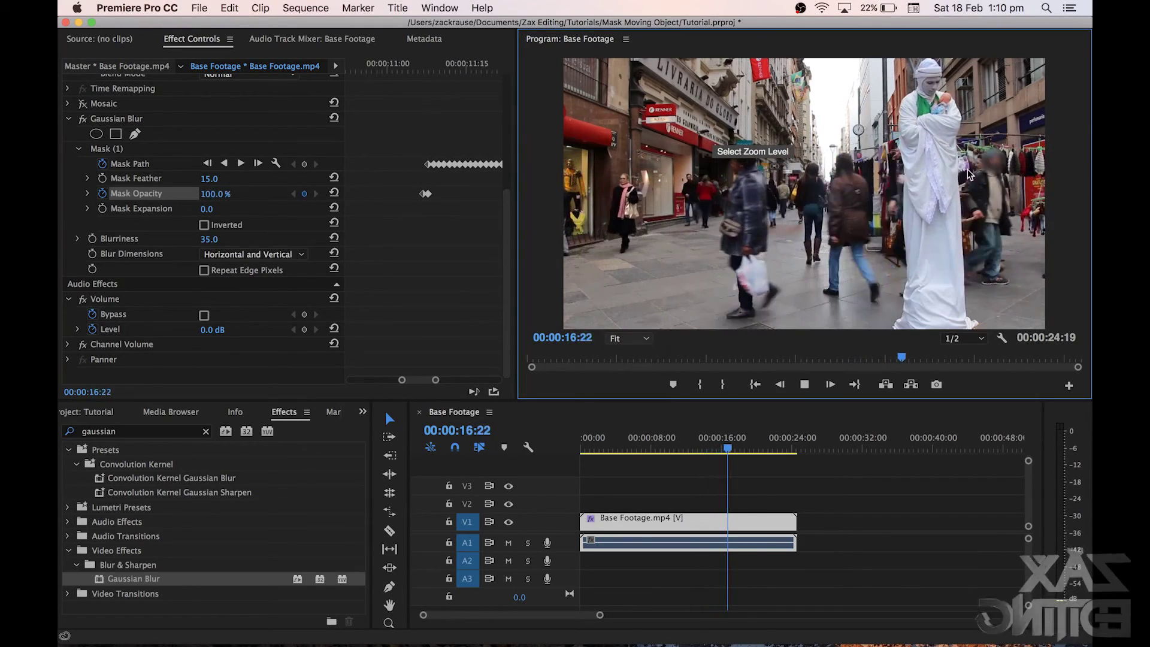
key("space")
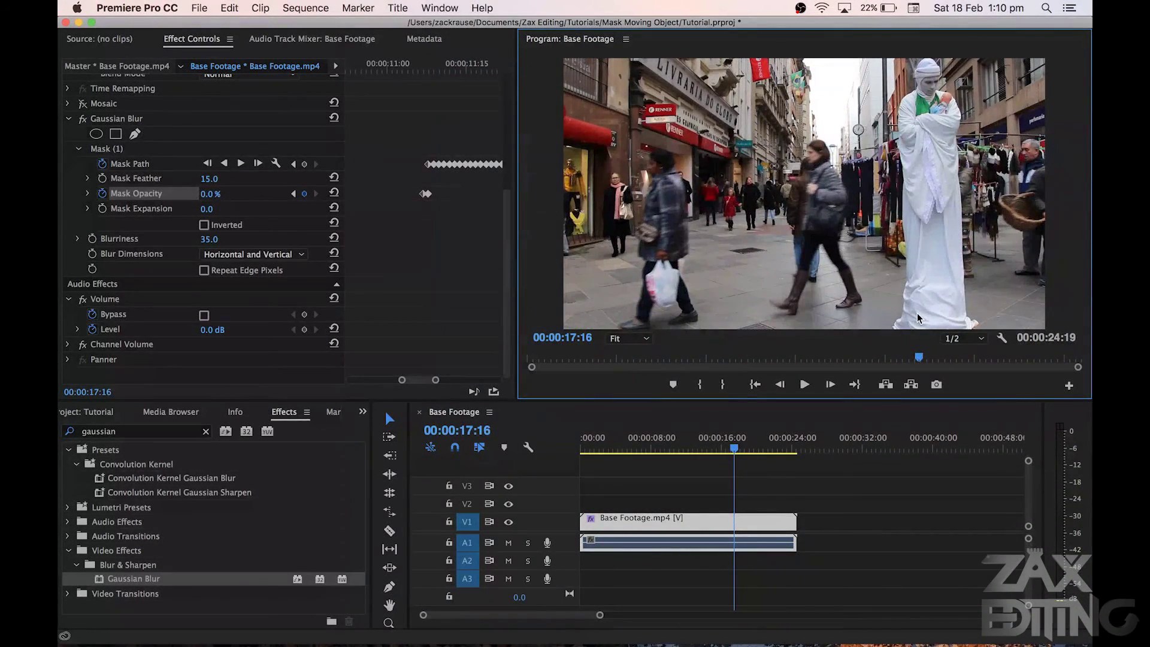